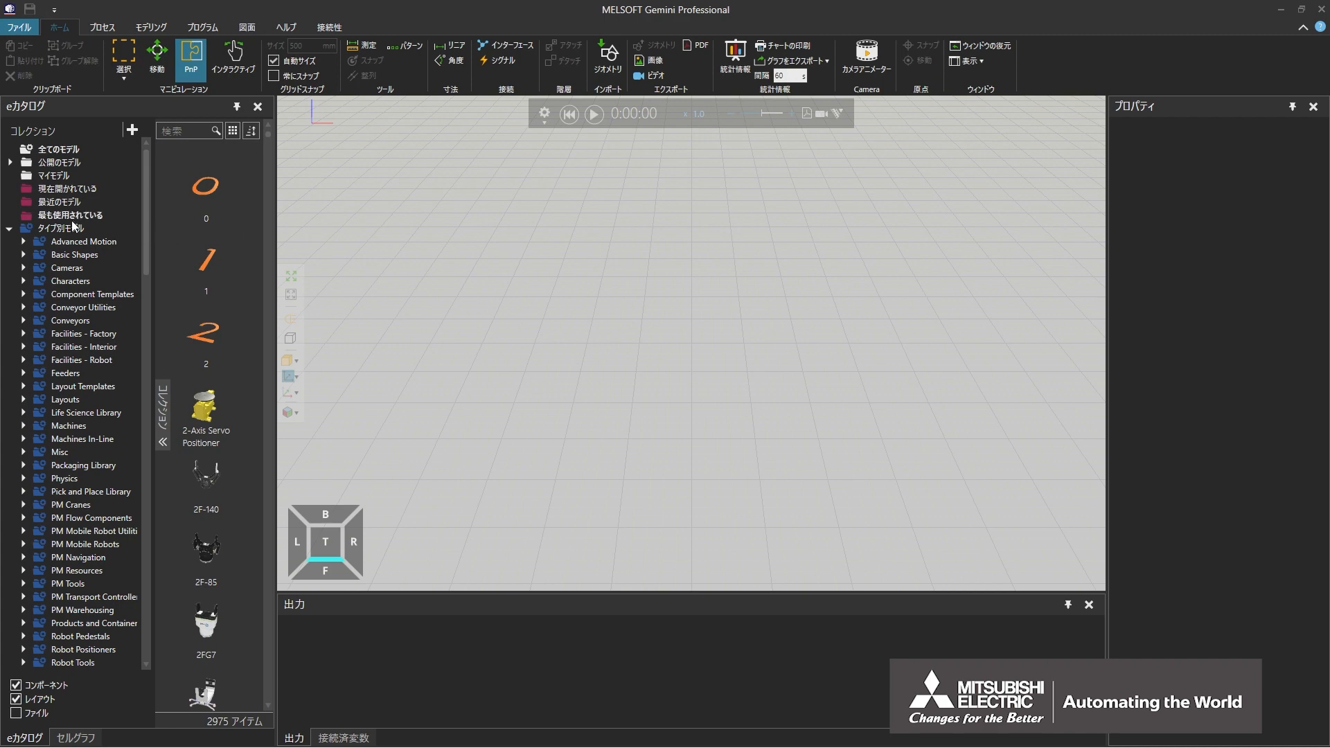
Step: Place a Cylinder Geo model from the Basic Shapes collection and add a block (ブロック) feature to it
{"action": "left_click", "coordinate": [87, 257]}
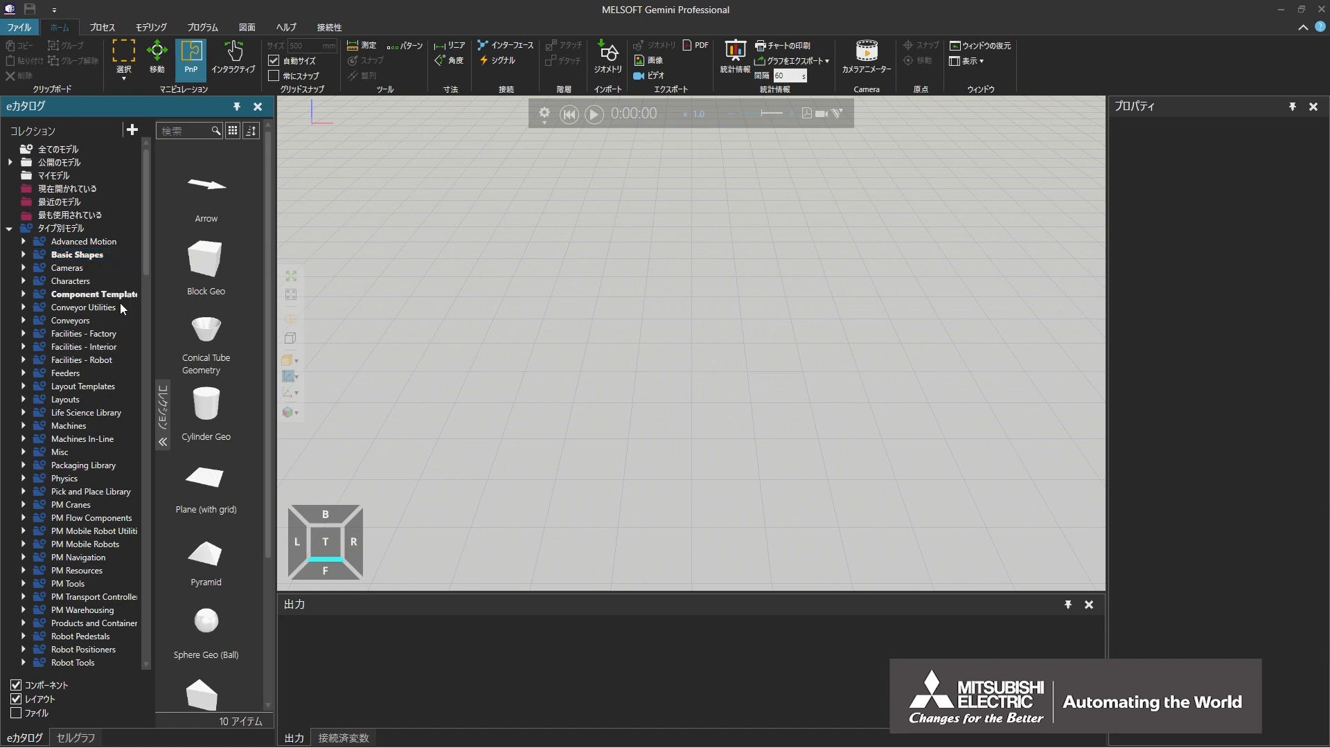
{"action": "double_click", "coordinate": [219, 416]}
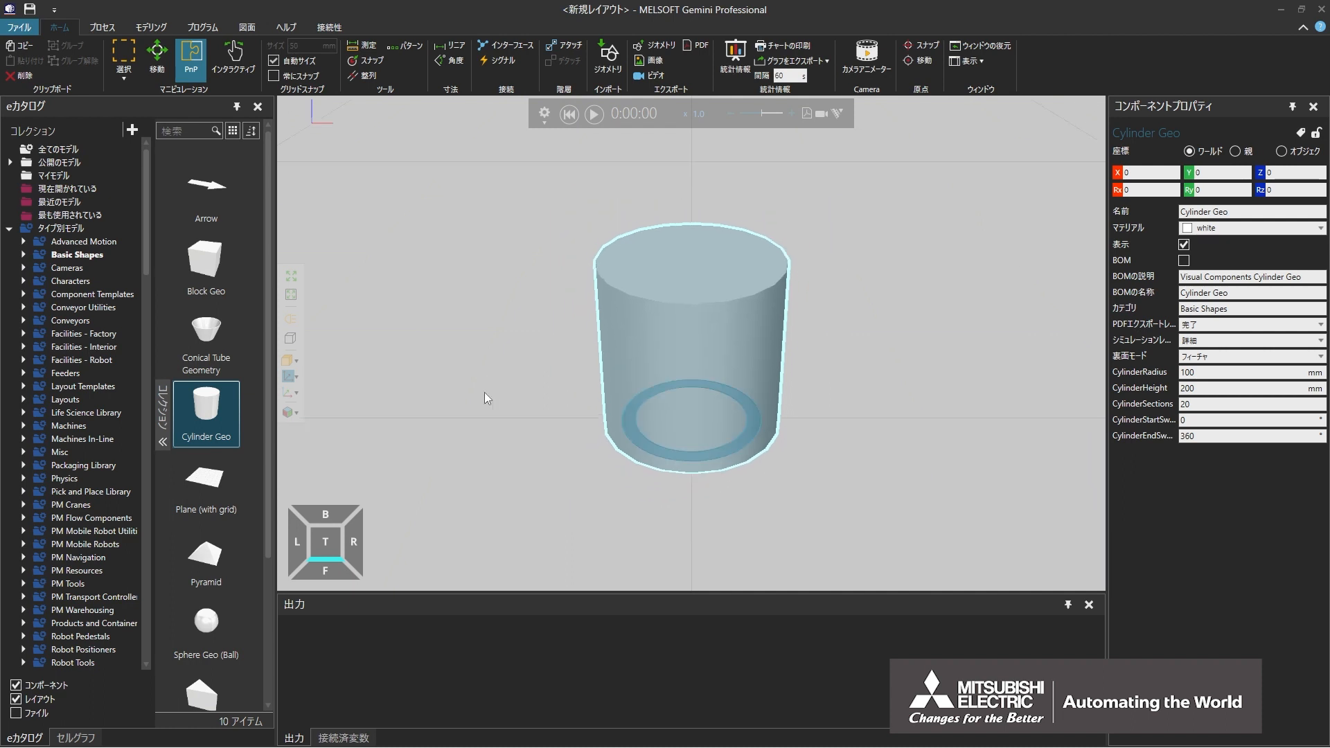
{"action": "left_click", "coordinate": [149, 27]}
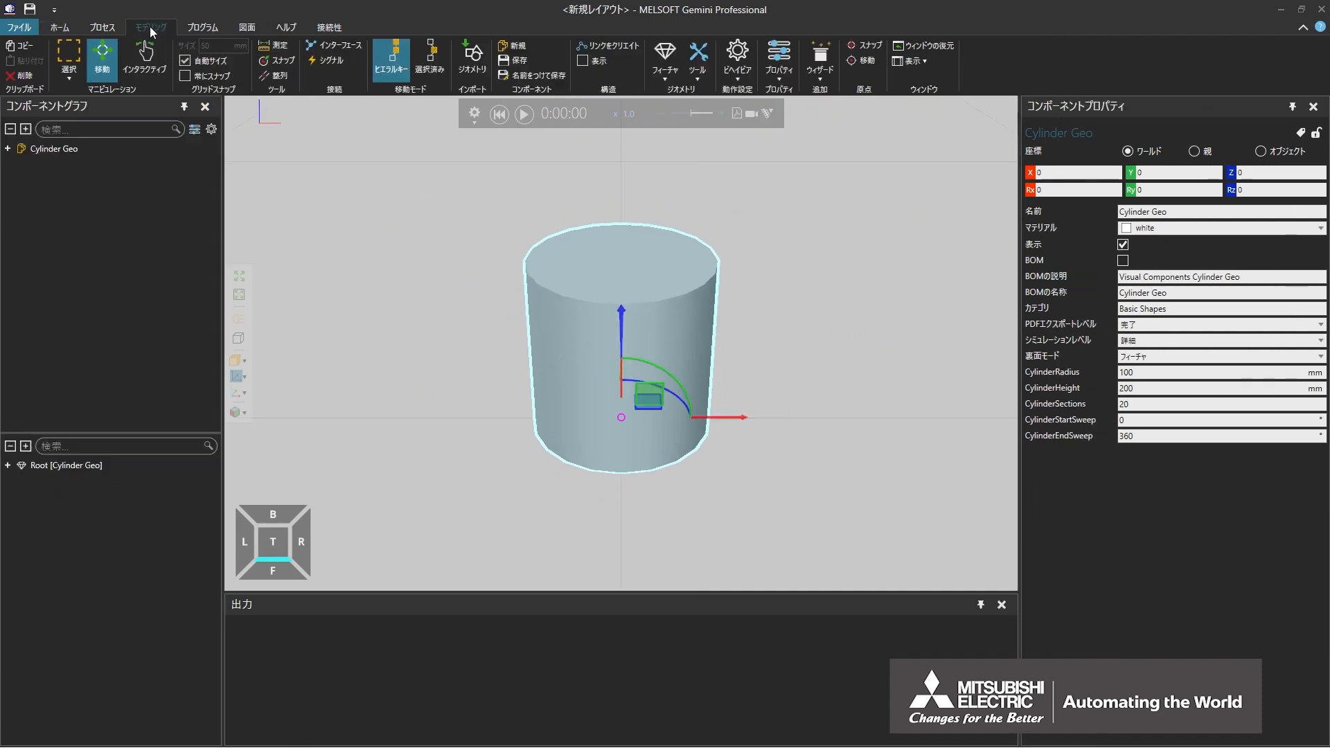
{"action": "left_click", "coordinate": [667, 70]}
{"action": "left_click", "coordinate": [698, 116]}
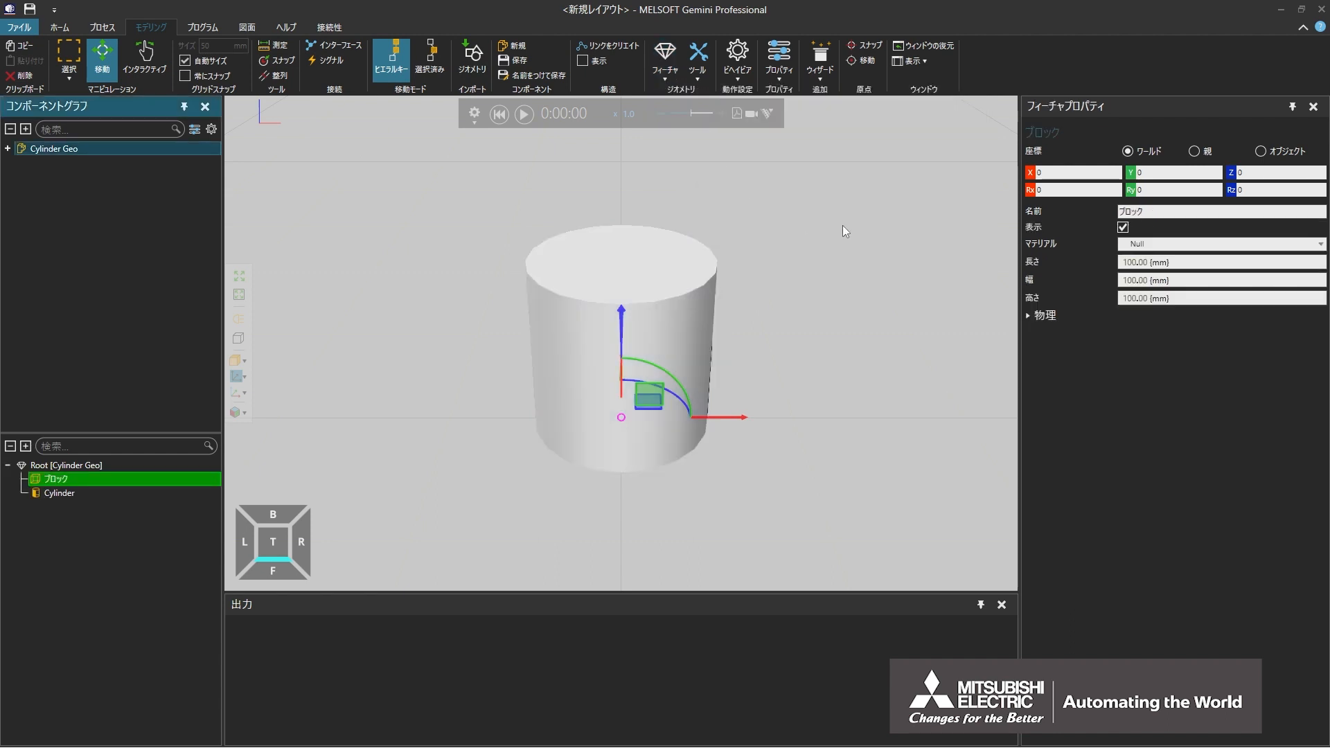
Step: Set the block feature's length, width and height to 200 mm each
{"action": "left_click", "coordinate": [1180, 262]}
{"action": "type", "text": "200"}
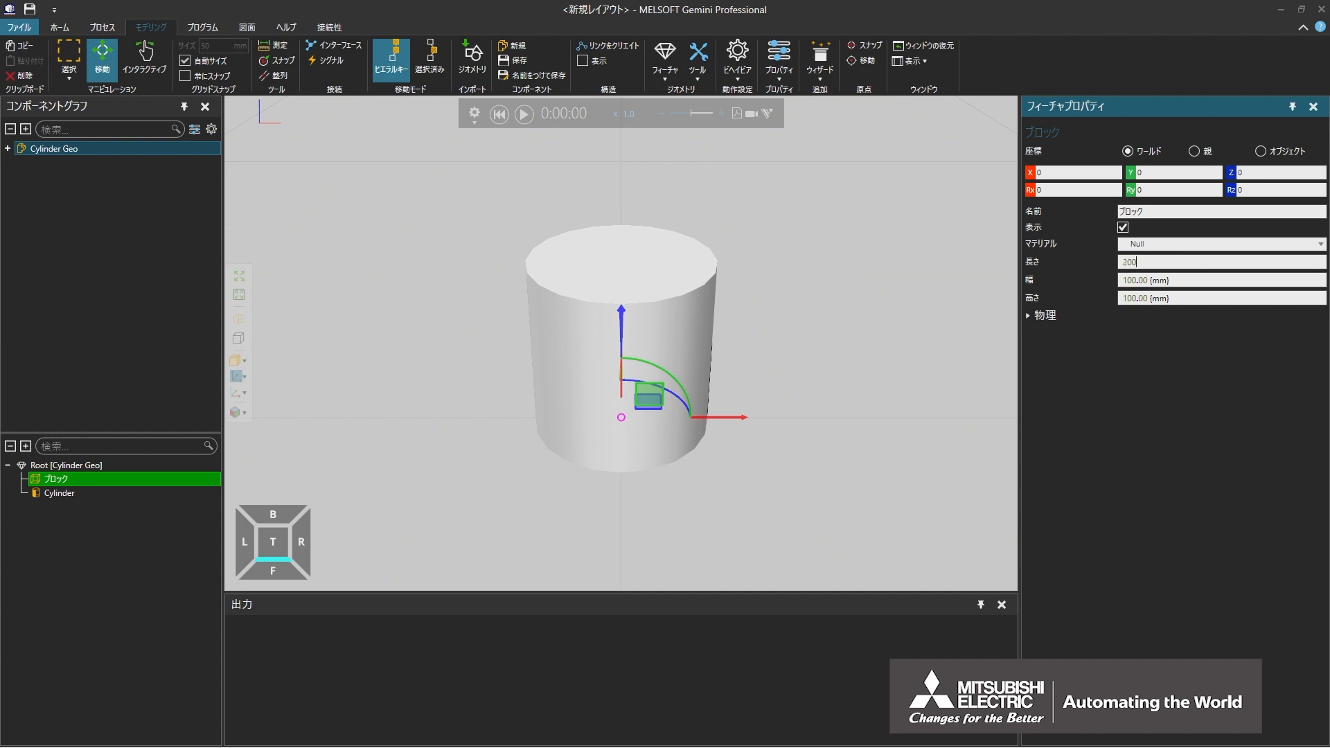
{"action": "key", "text": "Tab"}
{"action": "type", "text": "200"}
{"action": "key", "text": "Tab"}
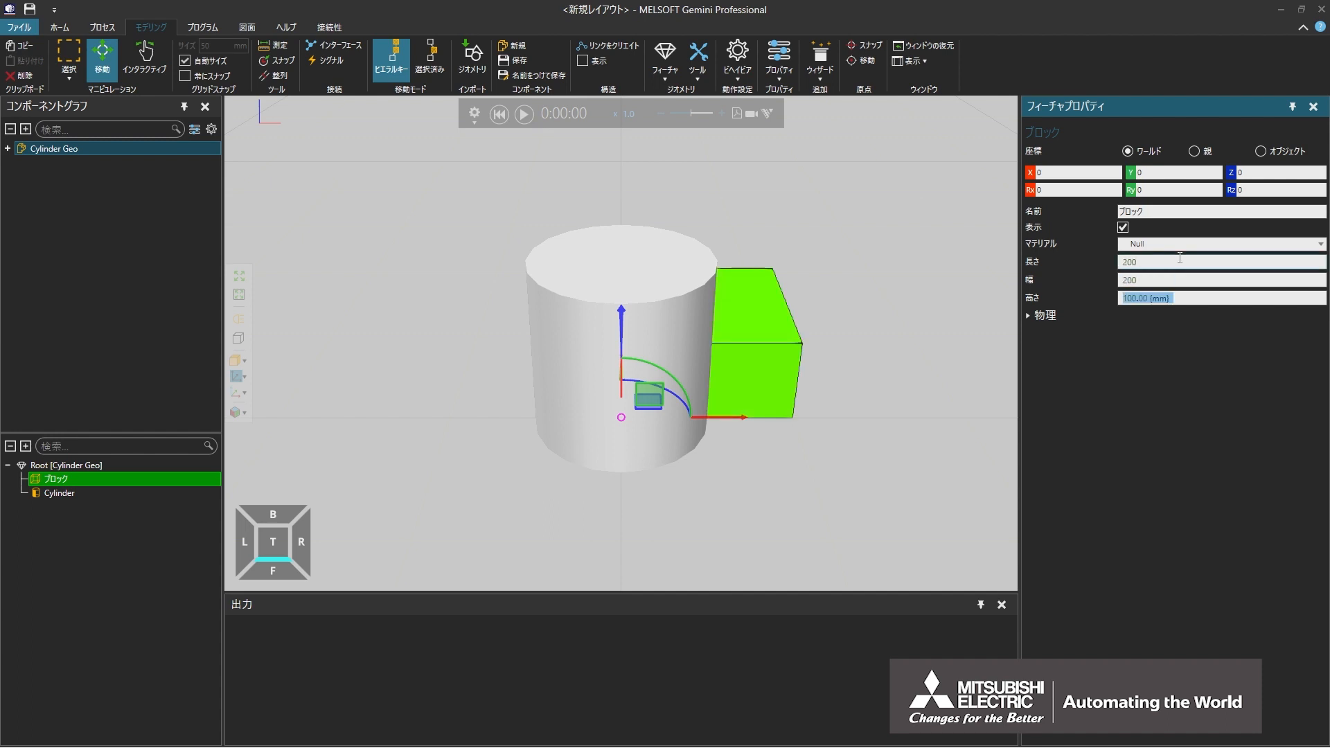
{"action": "type", "text": "200"}
{"action": "key", "text": "Return"}
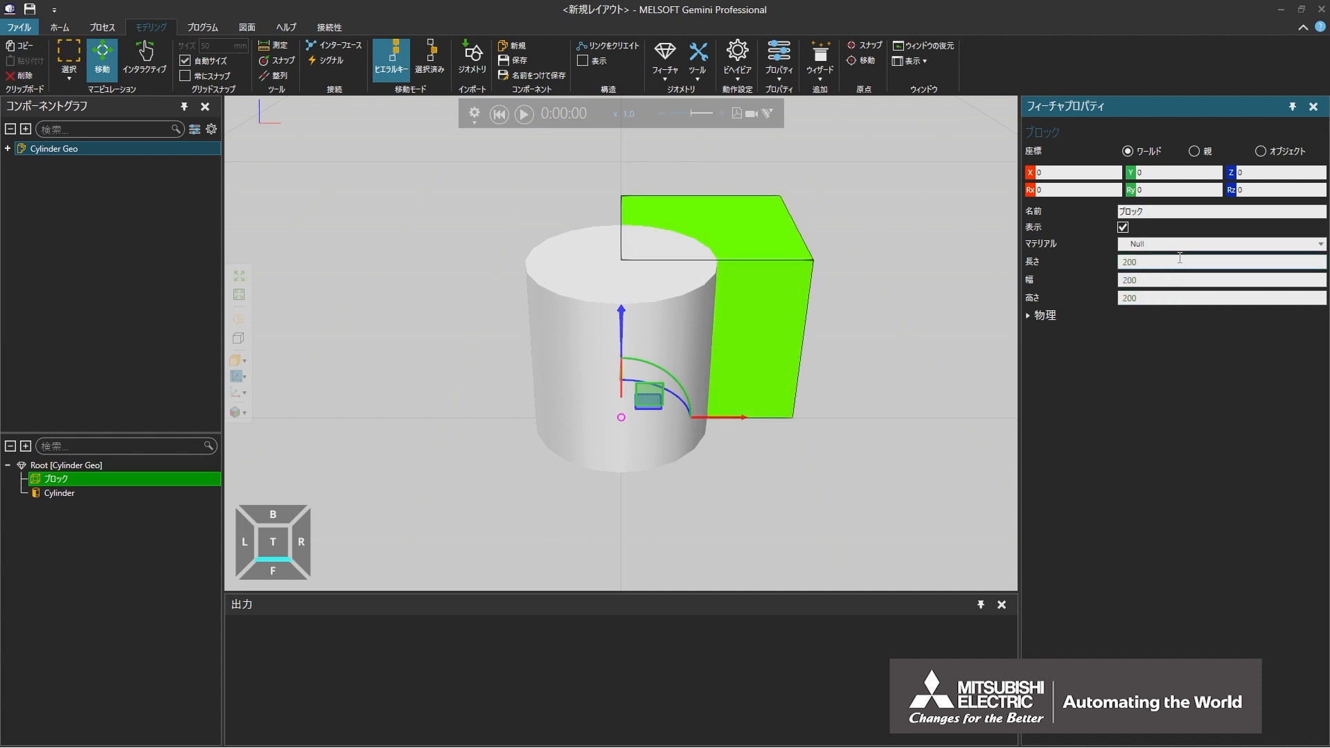
Step: Add a Boolean (ブール型) feature under the root and nest the block and cylinder features inside it
{"action": "left_click", "coordinate": [117, 465]}
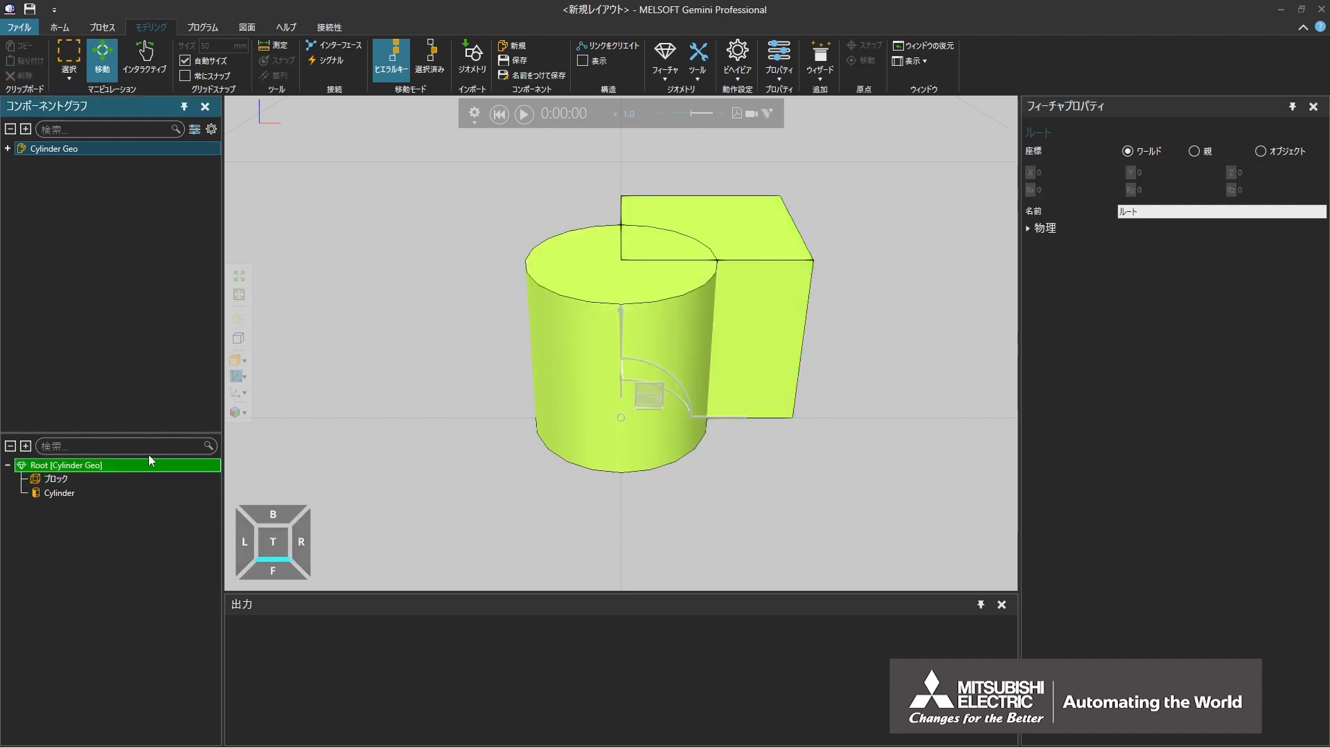
{"action": "left_click", "coordinate": [666, 73]}
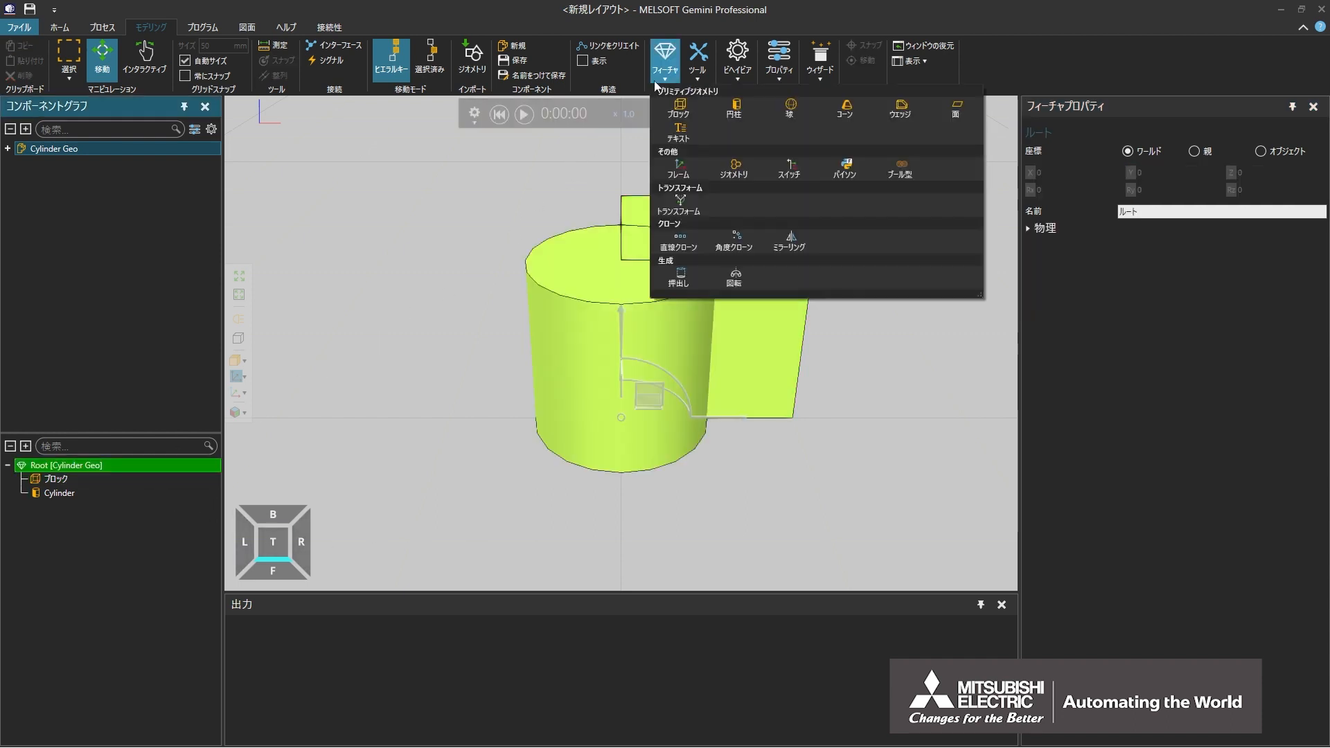
{"action": "left_click", "coordinate": [915, 169]}
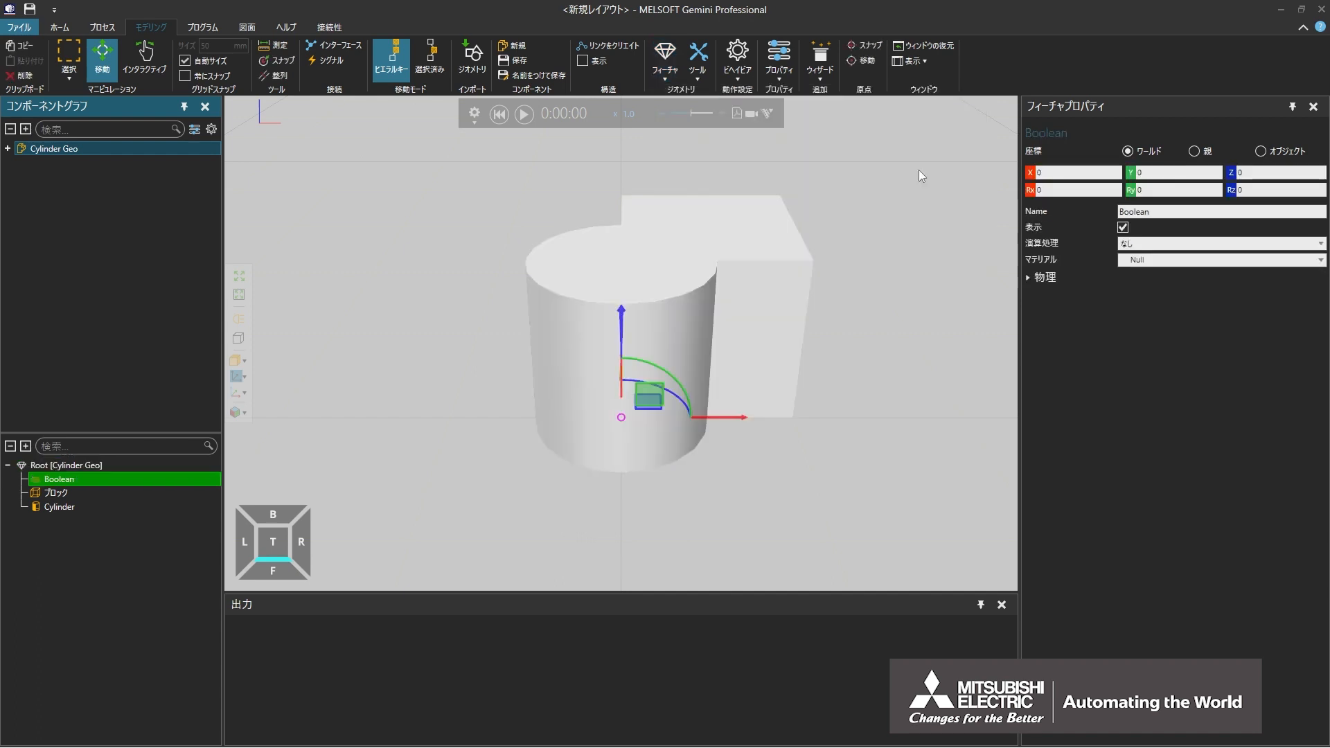
{"action": "left_click", "coordinate": [99, 494]}
{"action": "left_click", "coordinate": [102, 505], "text": "ctrl"}
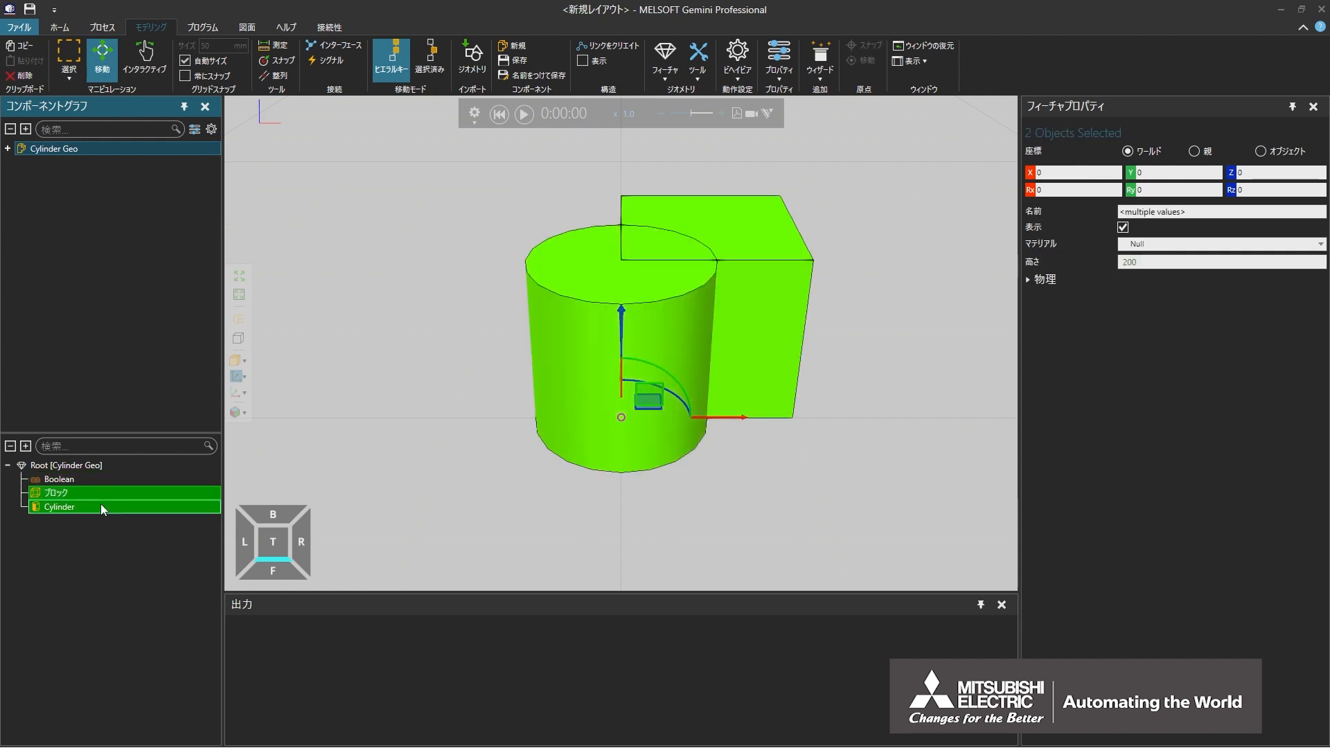
{"action": "left_click_drag", "start_coordinate": [101, 504], "coordinate": [103, 477]}
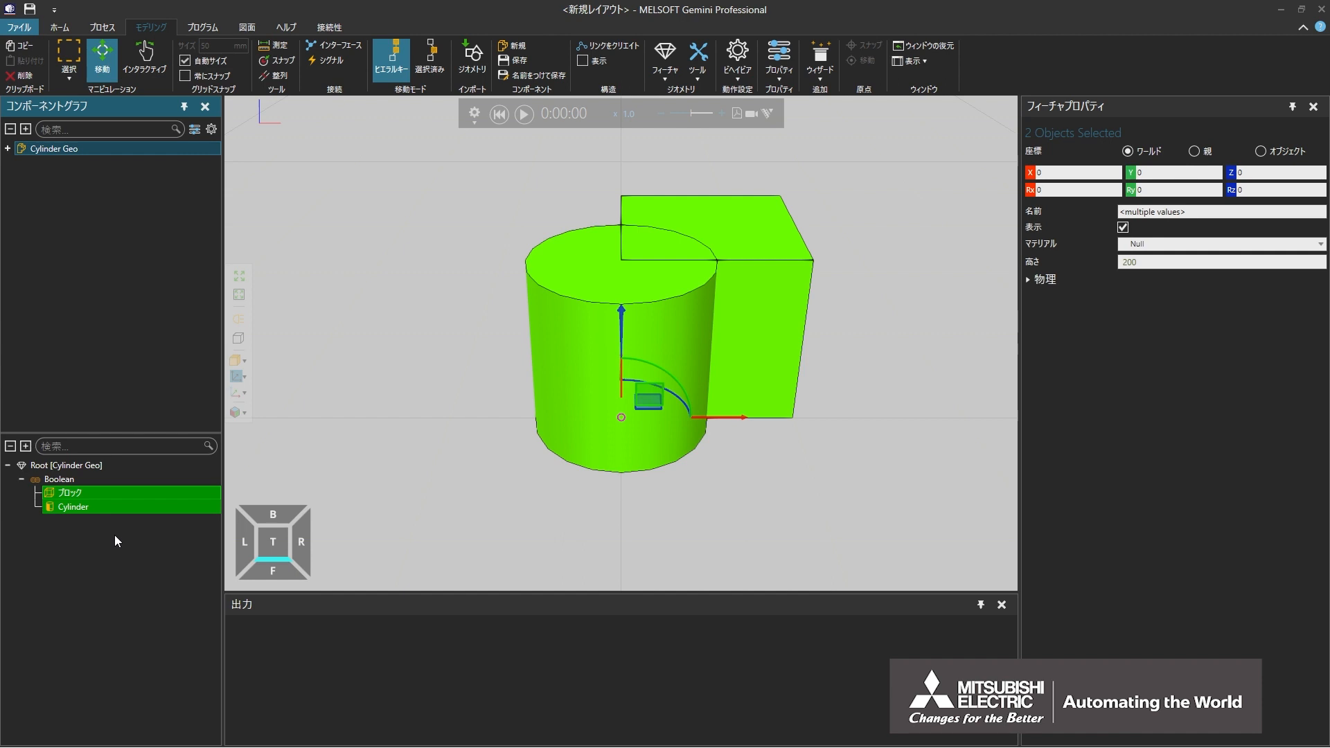
Step: Try the Boolean feature's operation as intersection (共通部分) and as union (和集合)
{"action": "left_click", "coordinate": [106, 480]}
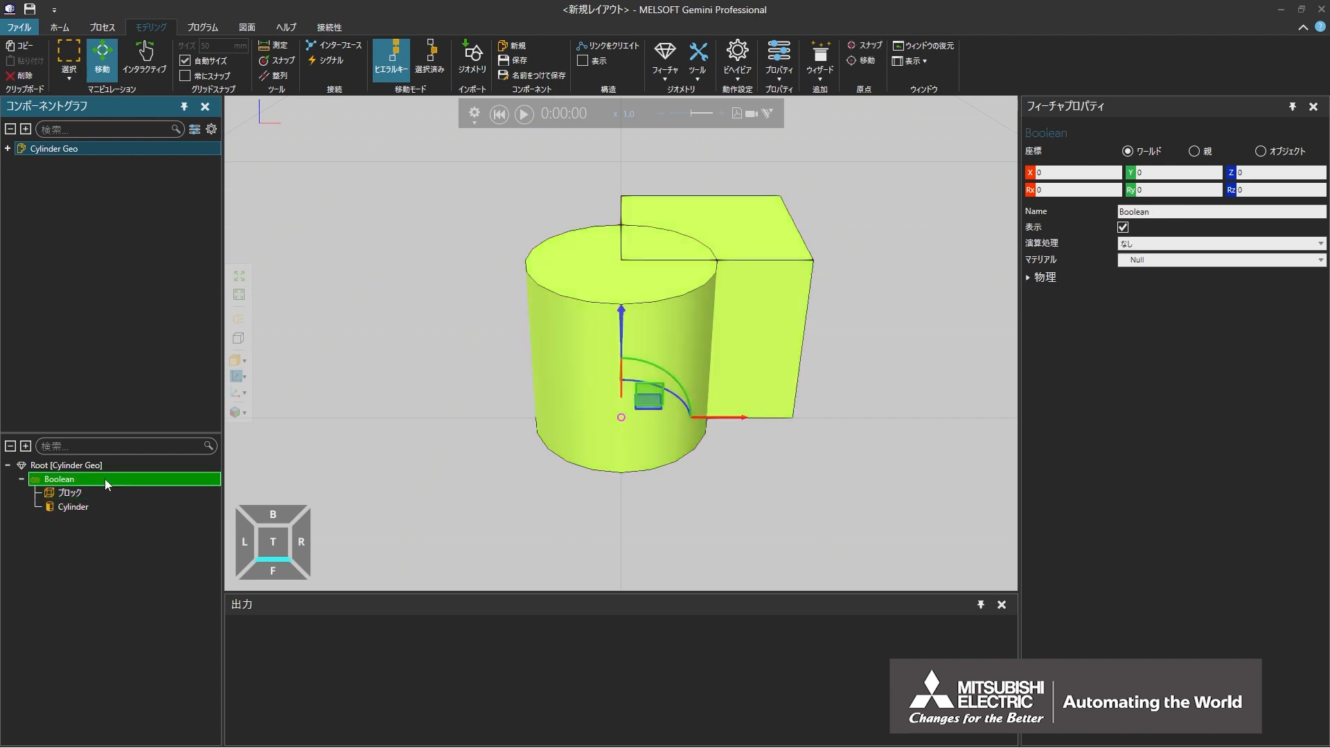
{"action": "left_click", "coordinate": [1152, 247]}
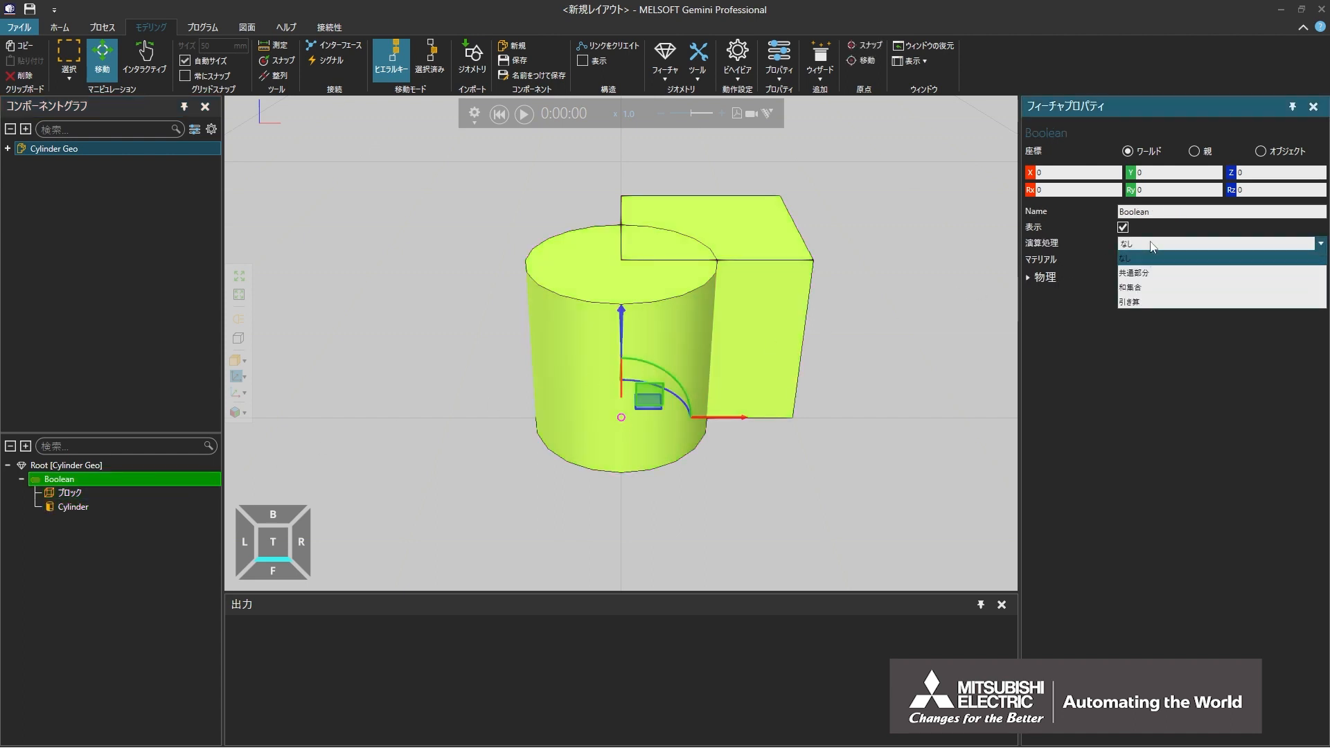
{"action": "left_click", "coordinate": [1144, 274]}
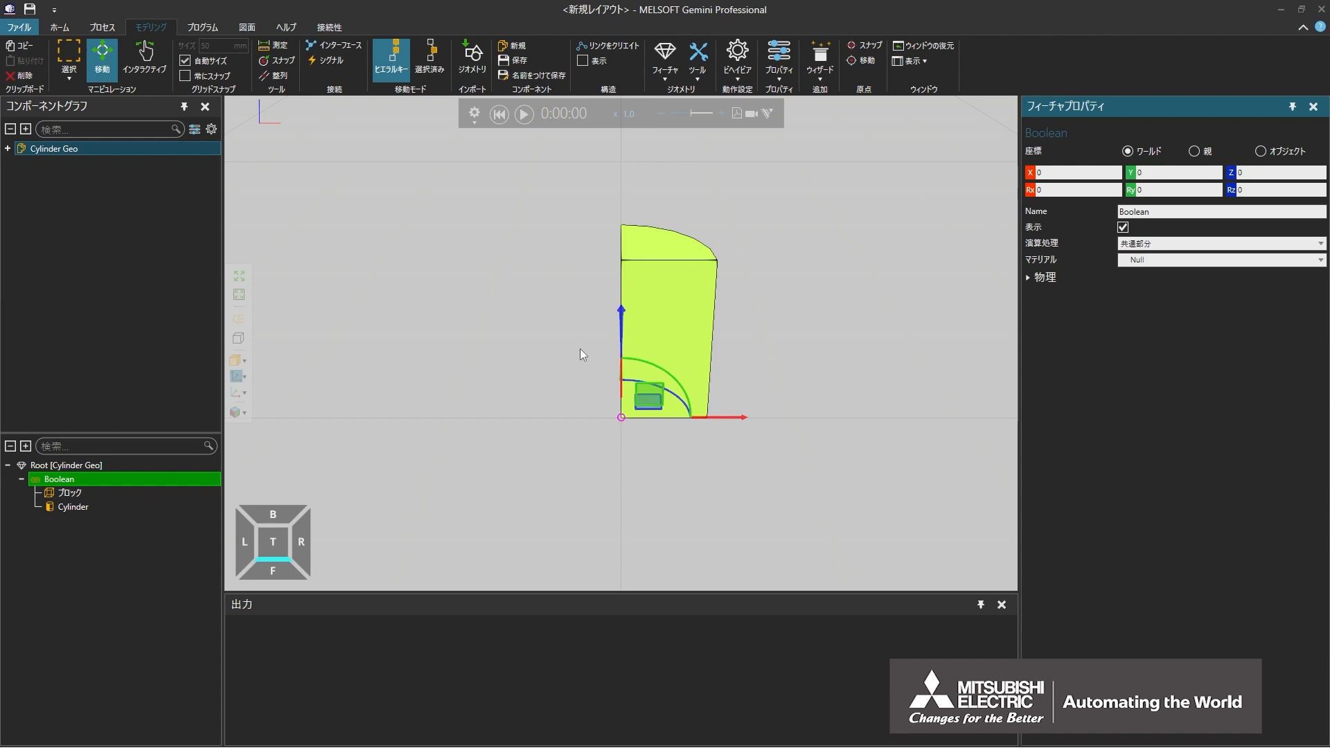
{"action": "left_click", "coordinate": [1166, 244]}
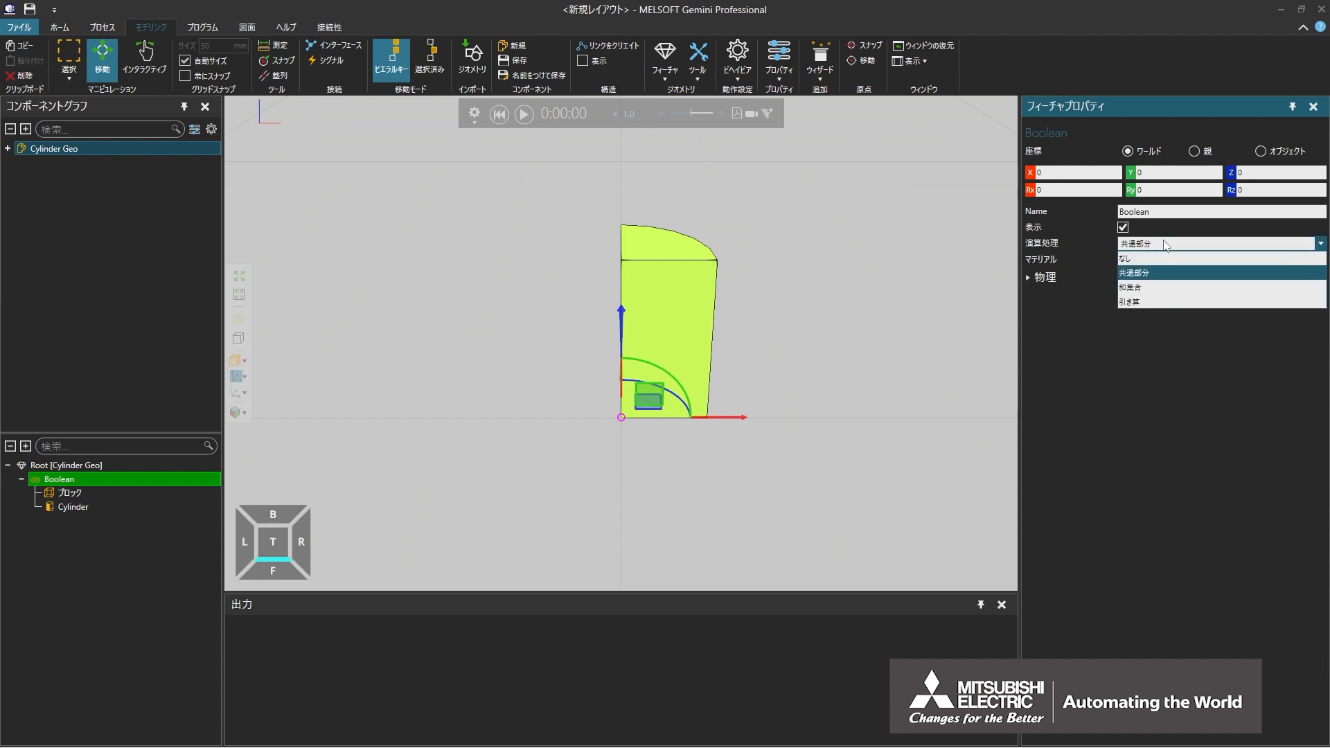
{"action": "left_click", "coordinate": [1144, 287]}
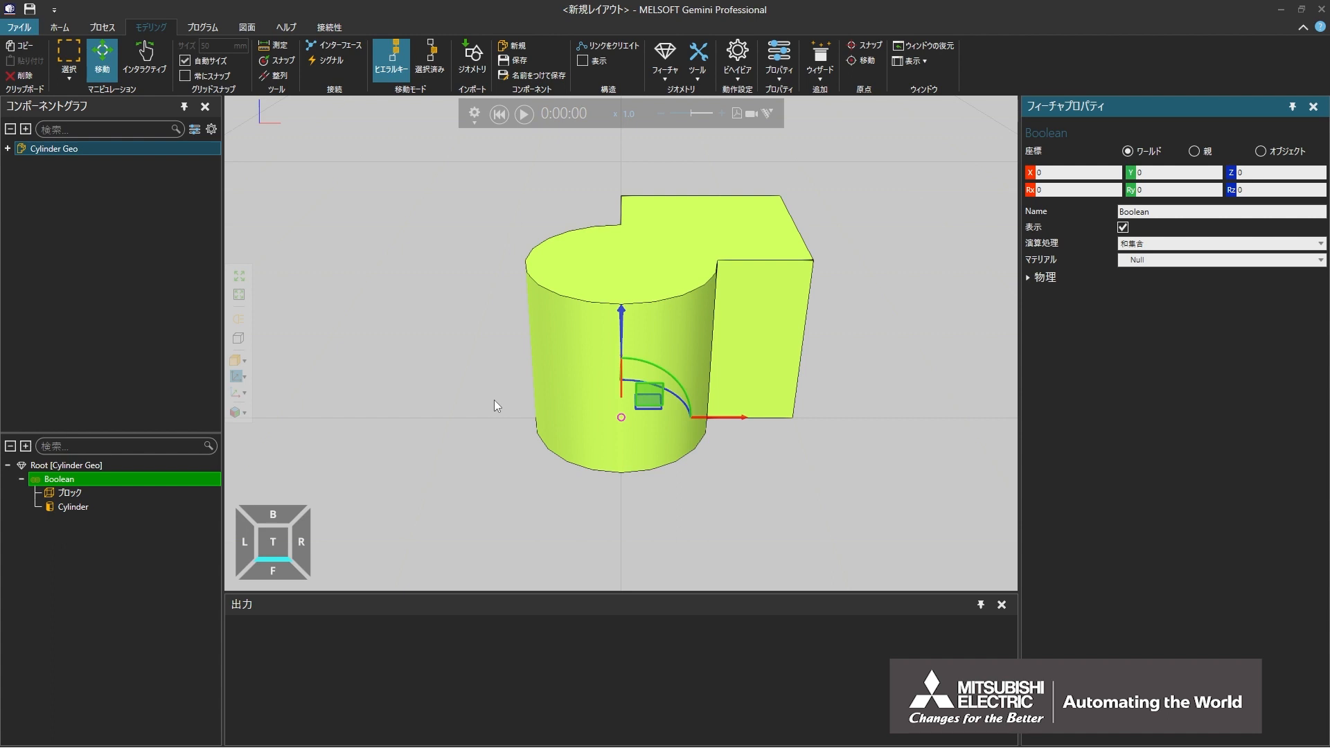
Step: Set the Boolean operation to subtraction (引き算) and reorder the block below the cylinder inside the Boolean feature
{"action": "left_click", "coordinate": [1144, 244]}
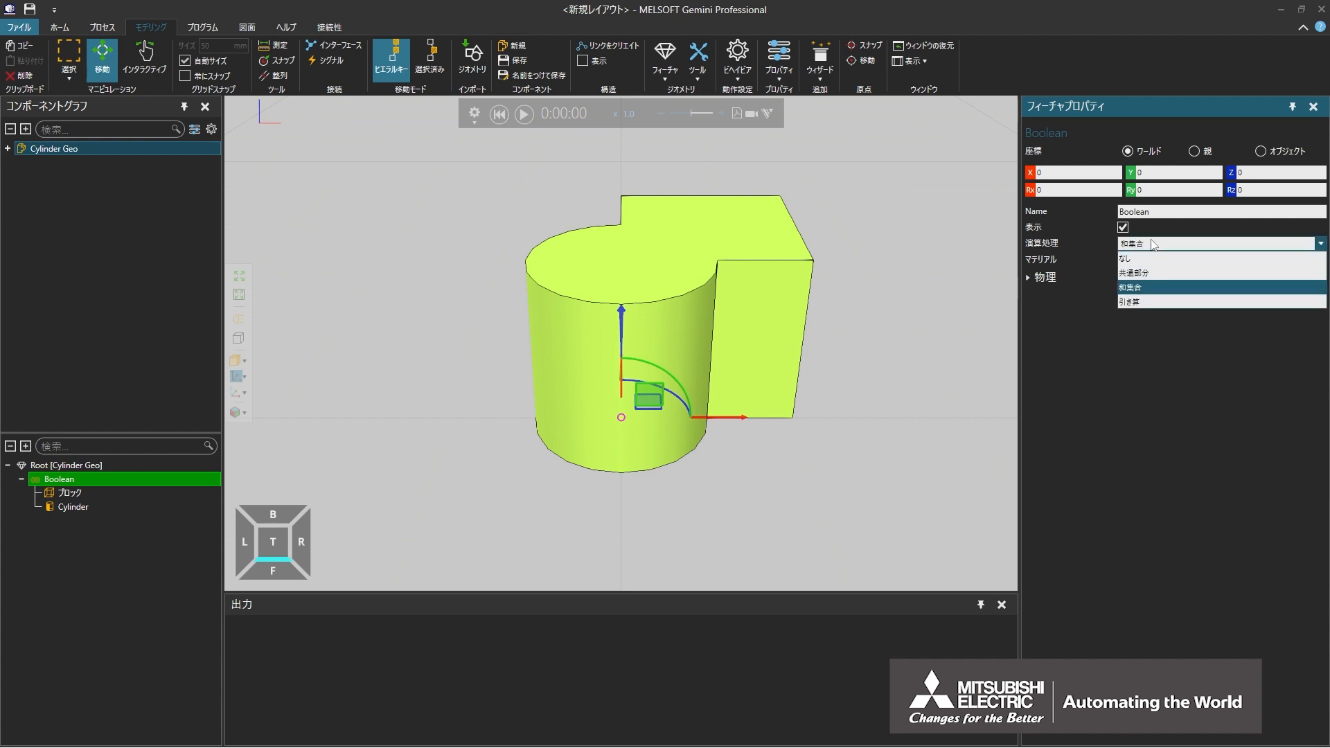
{"action": "left_click", "coordinate": [1144, 302]}
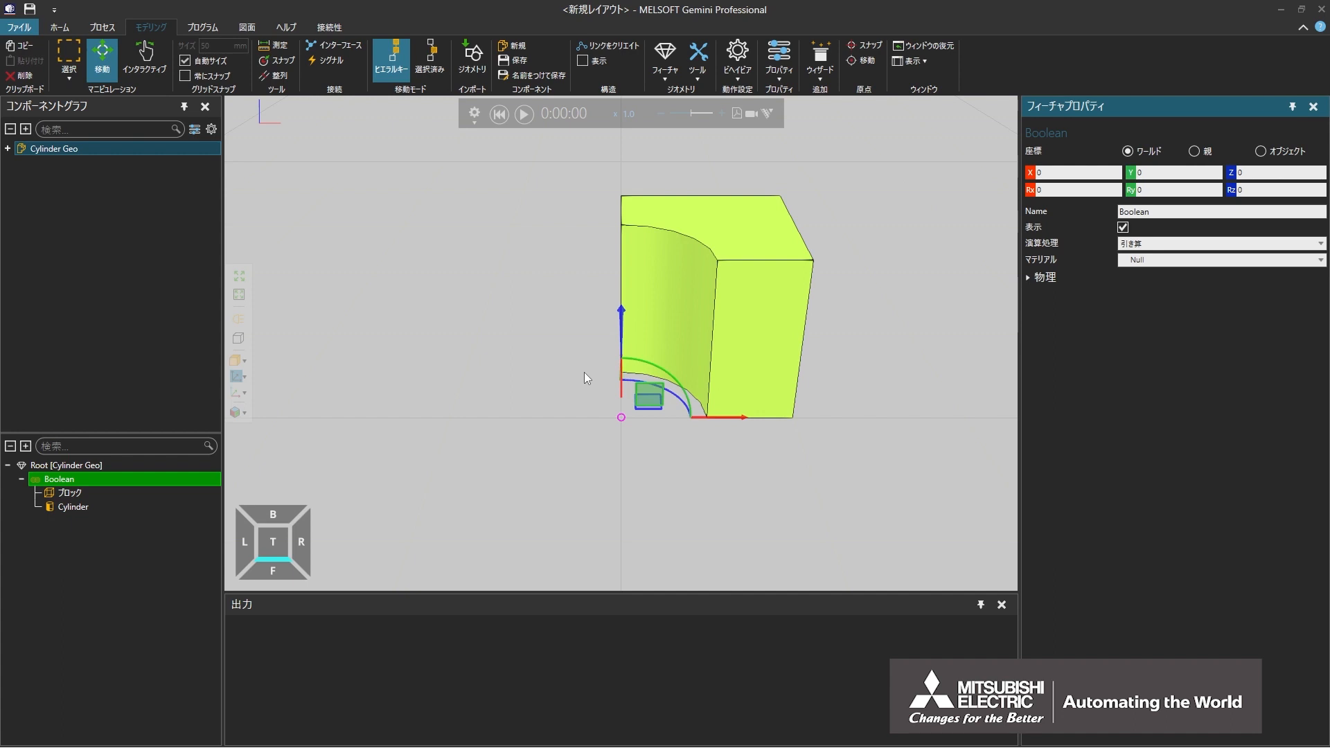
{"action": "left_click", "coordinate": [141, 496]}
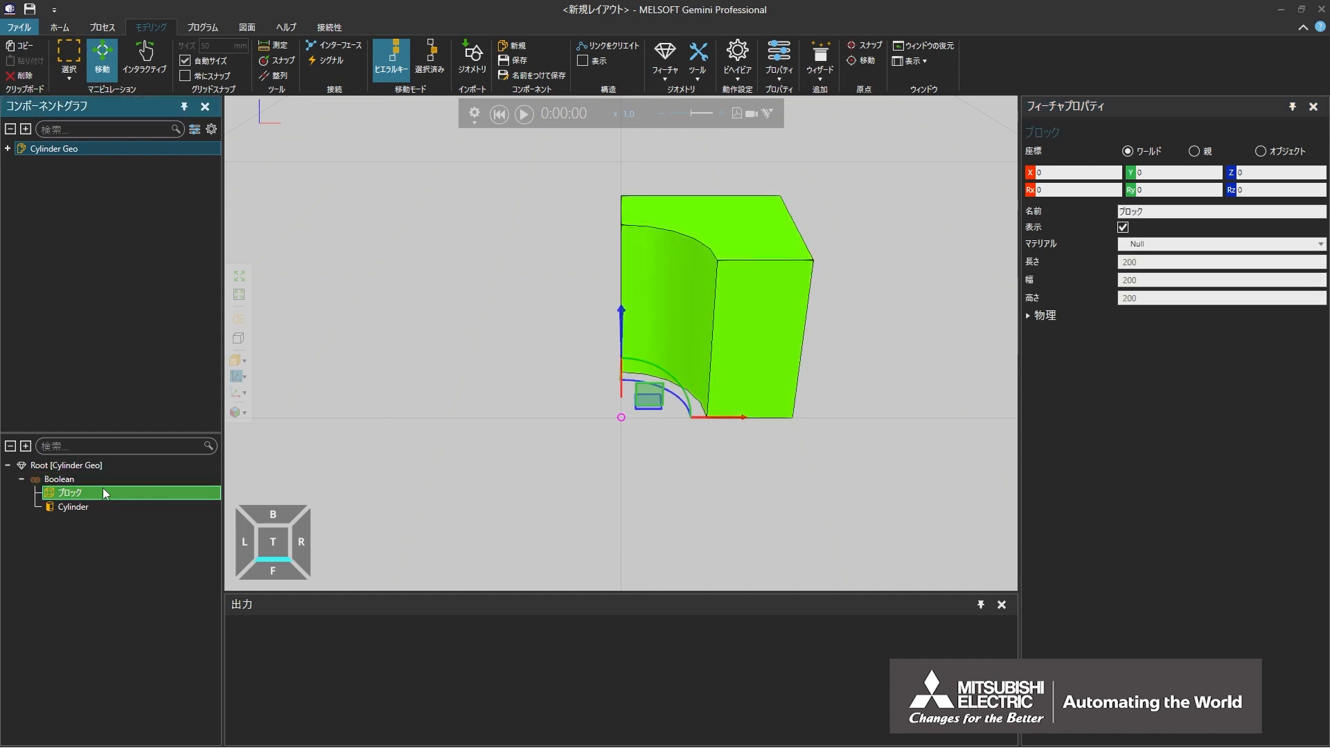
{"action": "left_click_drag", "start_coordinate": [104, 493], "coordinate": [108, 510]}
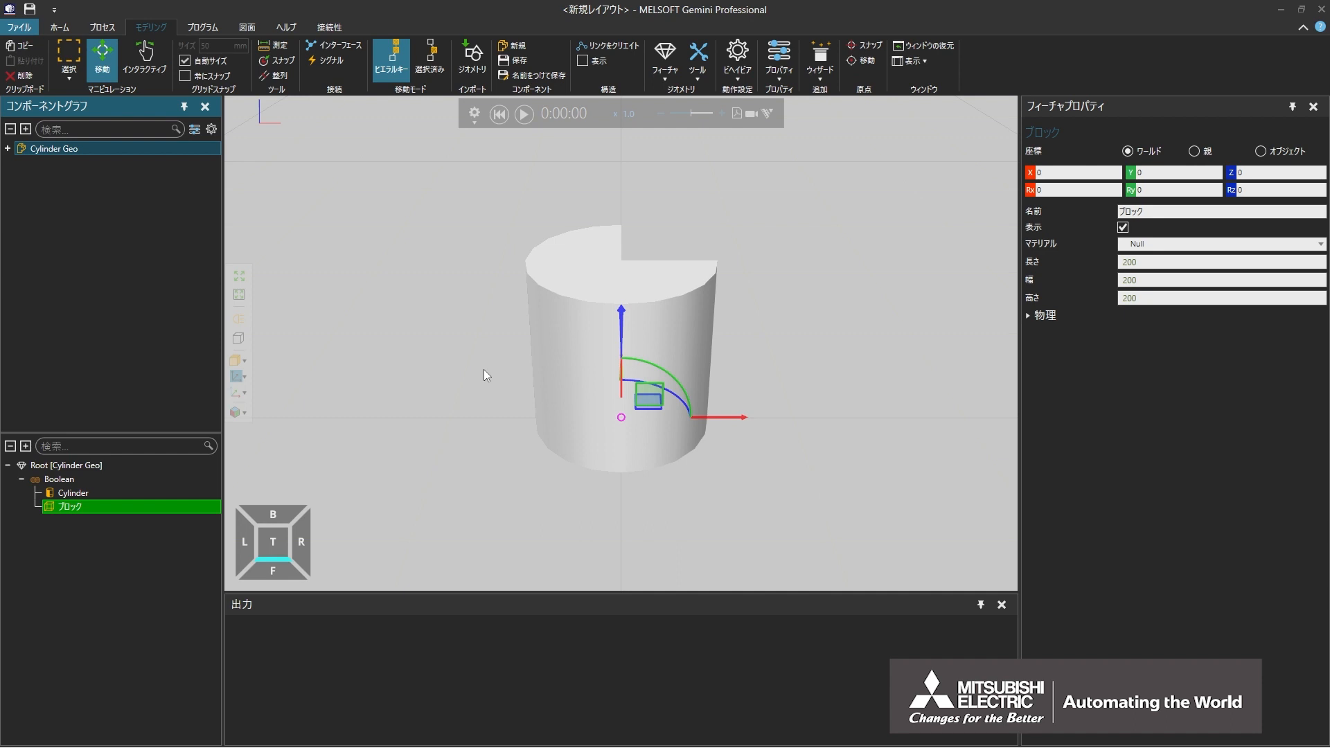
Step: Clear everything from the current layout (全て消去)
{"action": "left_click", "coordinate": [19, 27]}
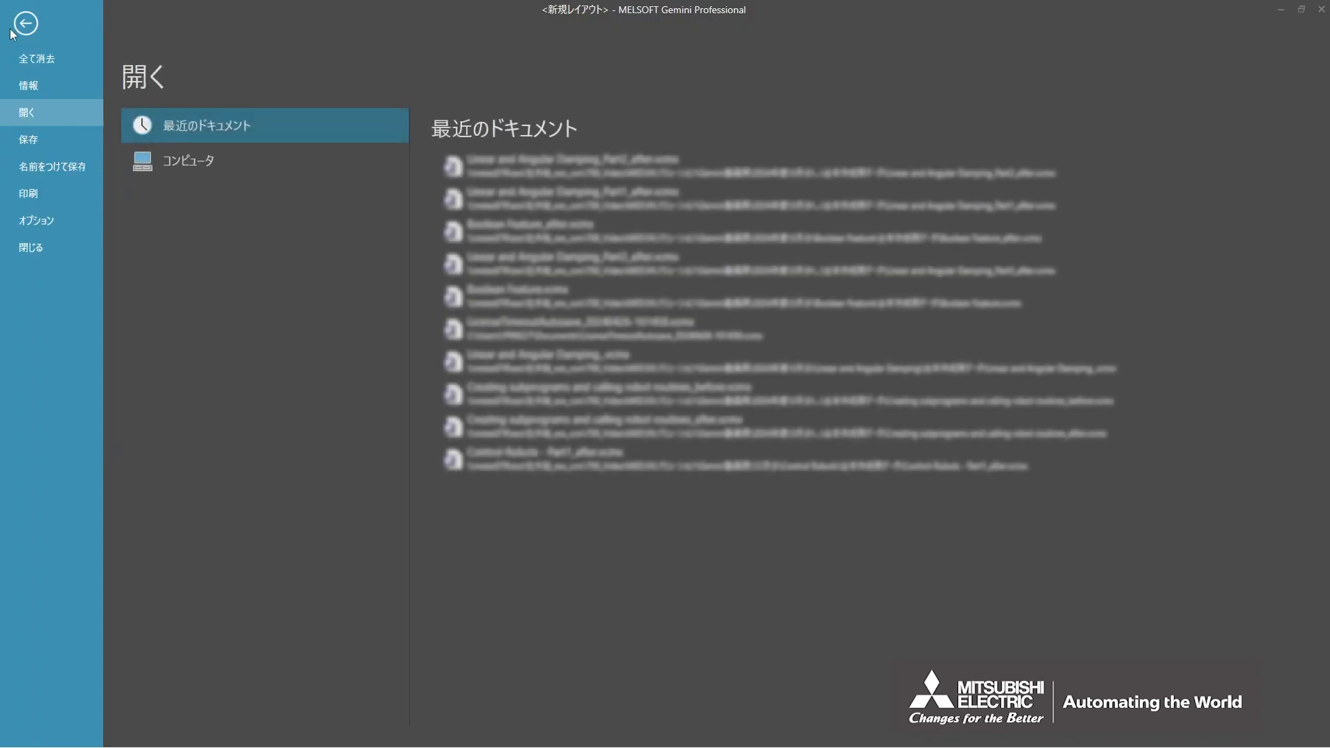
{"action": "left_click", "coordinate": [55, 65]}
{"action": "left_click", "coordinate": [719, 407]}
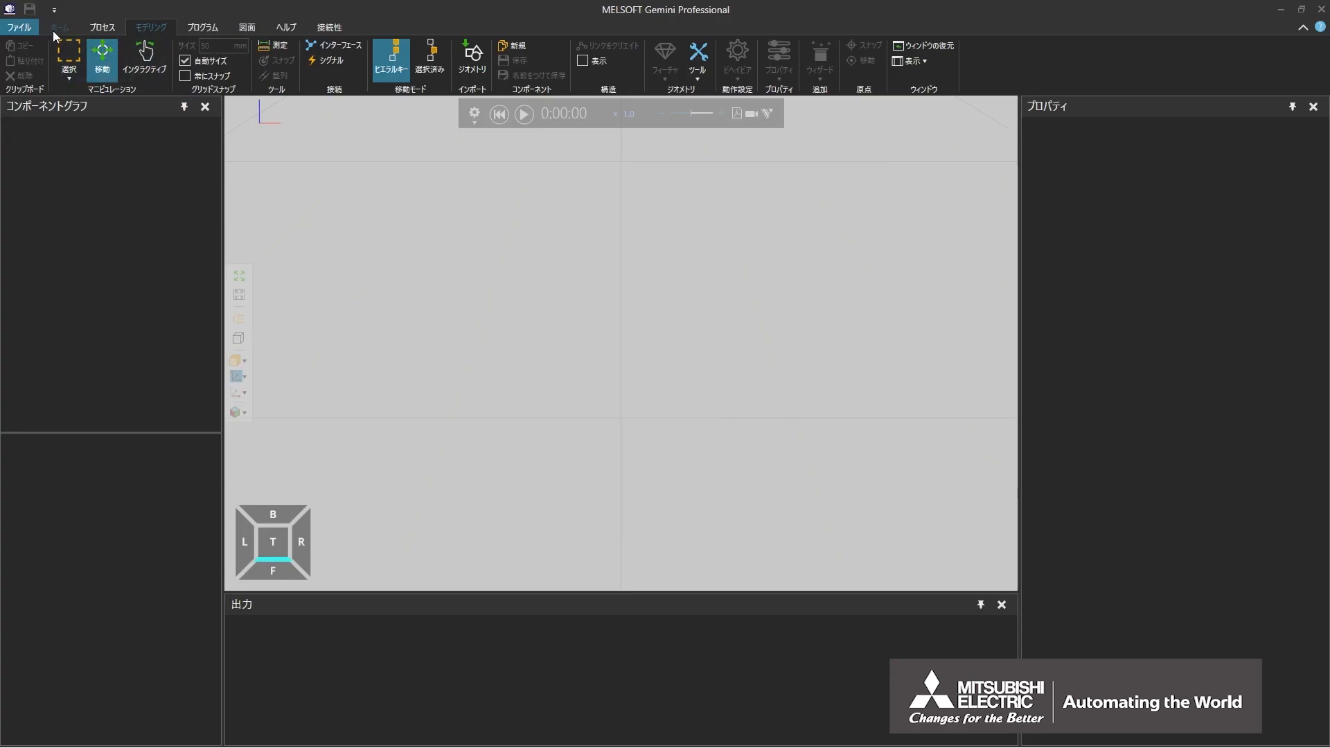
Step: Place a Parametric Pallet from the Products and Containers collection in the empty layout
{"action": "left_click", "coordinate": [58, 28]}
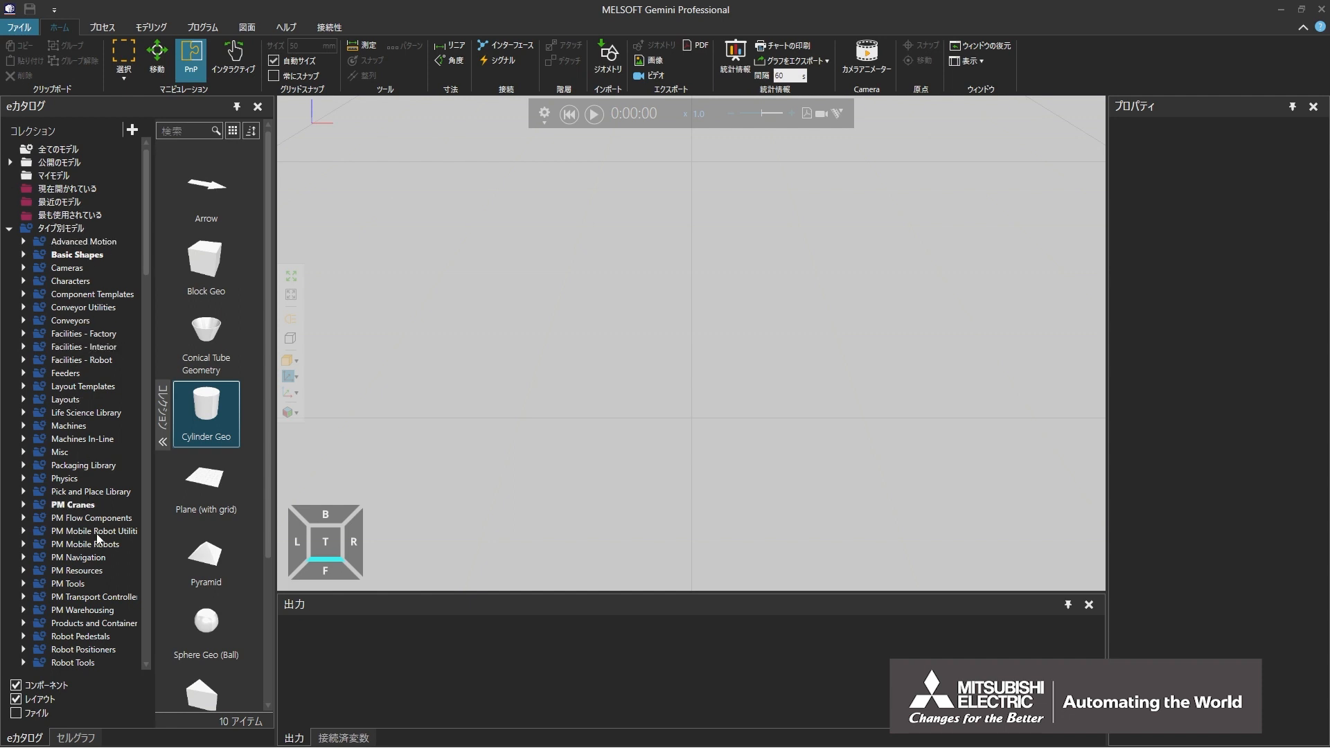
{"action": "left_click", "coordinate": [106, 625]}
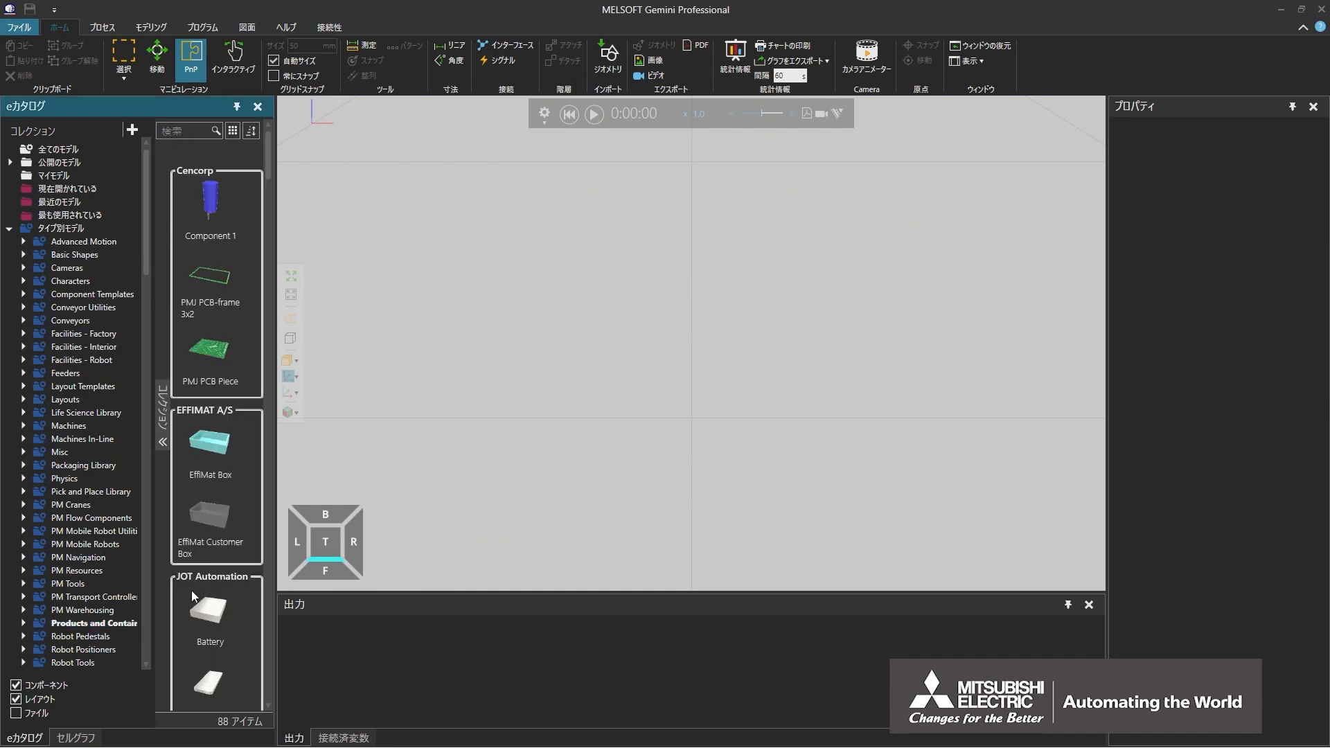
{"action": "scroll", "coordinate": [256, 560], "scroll_direction": "down", "scroll_amount": 10}
{"action": "scroll", "coordinate": [256, 559], "scroll_direction": "down", "scroll_amount": 10}
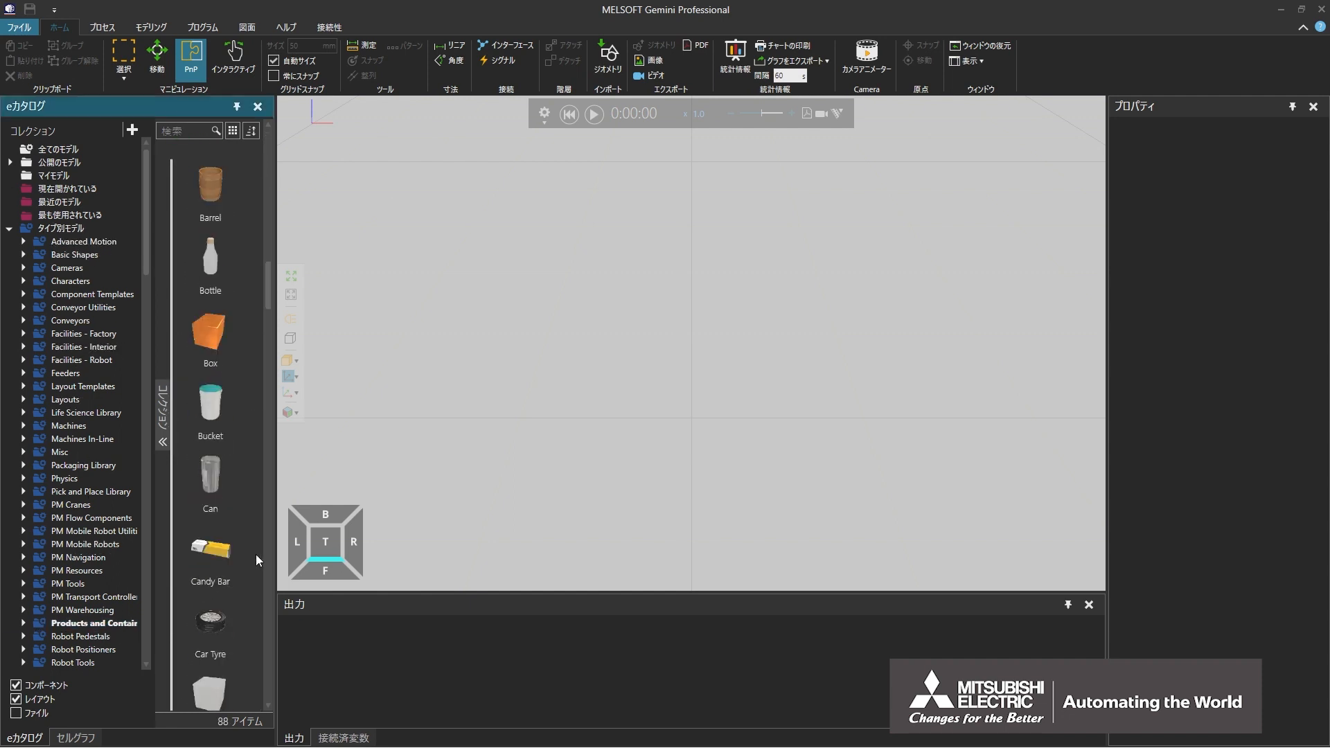
{"action": "scroll", "coordinate": [256, 554], "scroll_direction": "down", "scroll_amount": 15}
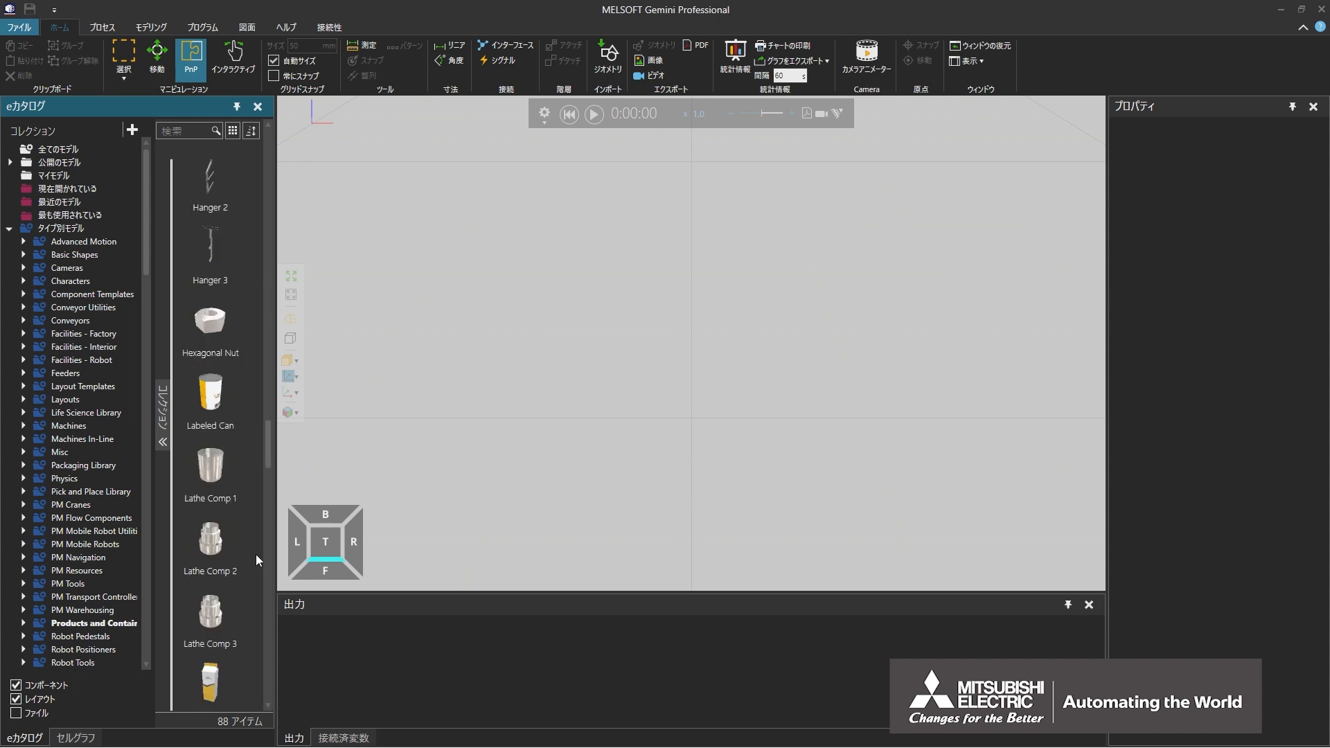
{"action": "double_click", "coordinate": [212, 492]}
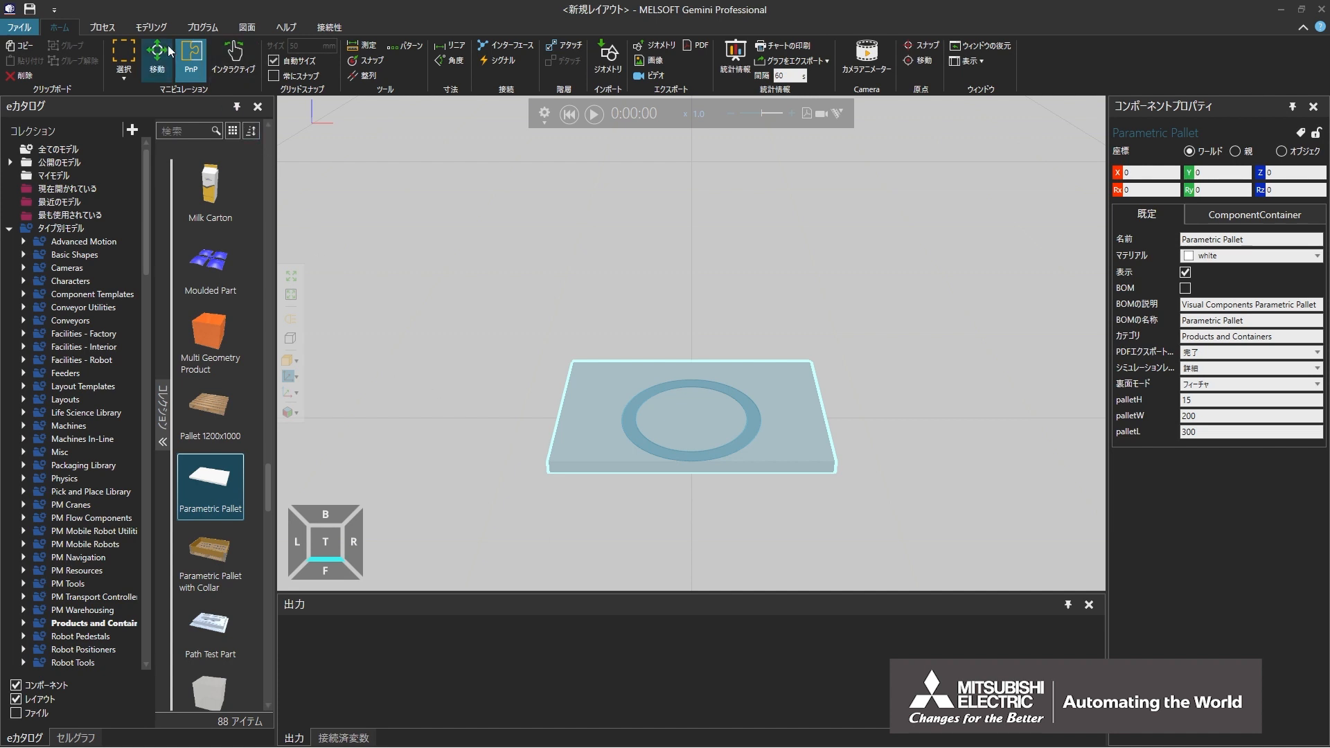
Step: Add a cylinder (円柱) feature to the pallet and set its radius to 10 mm
{"action": "left_click", "coordinate": [151, 27]}
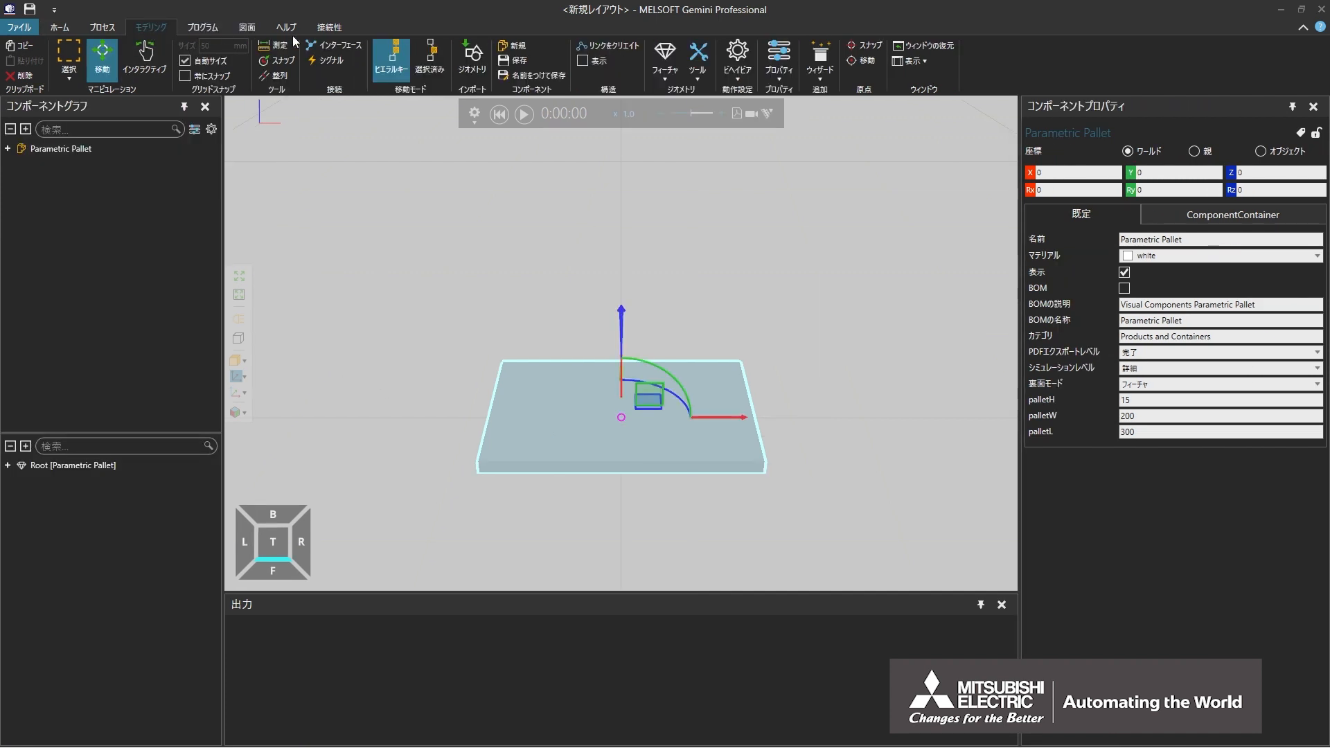
{"action": "left_click", "coordinate": [667, 77]}
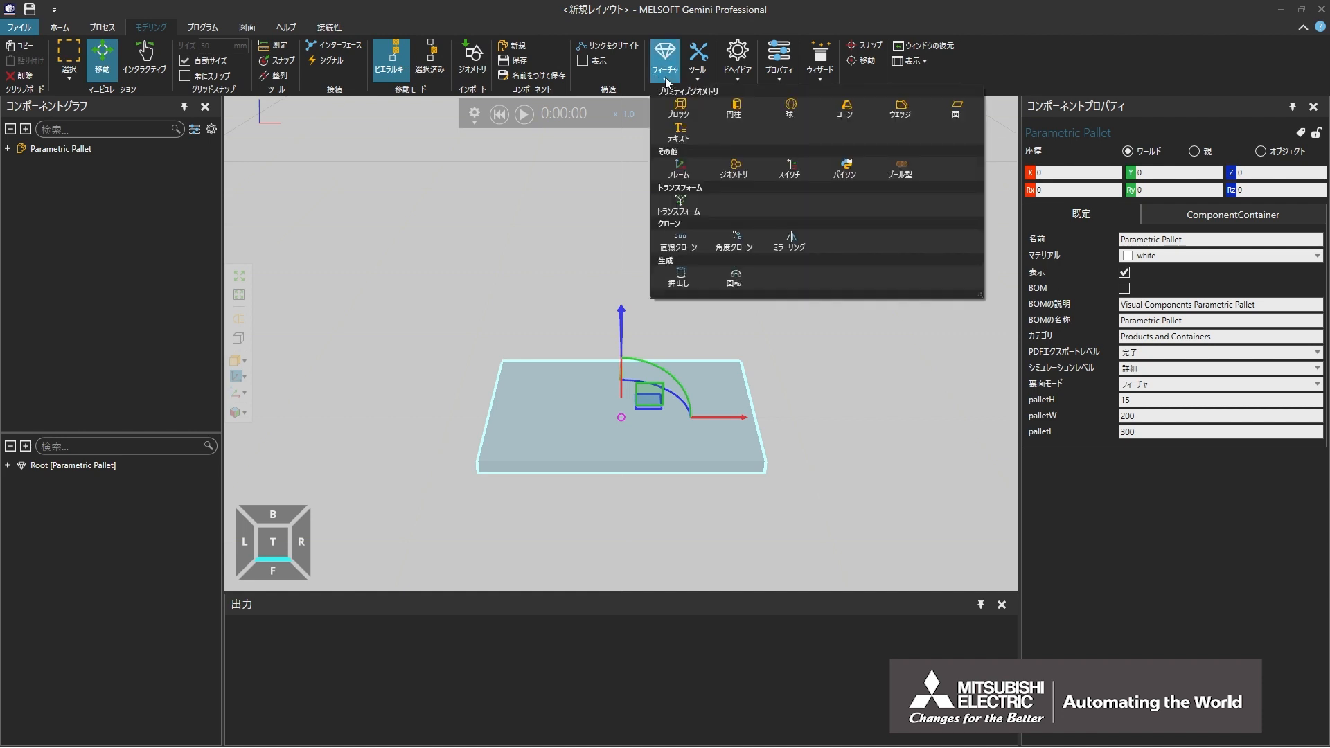
{"action": "left_click", "coordinate": [734, 115]}
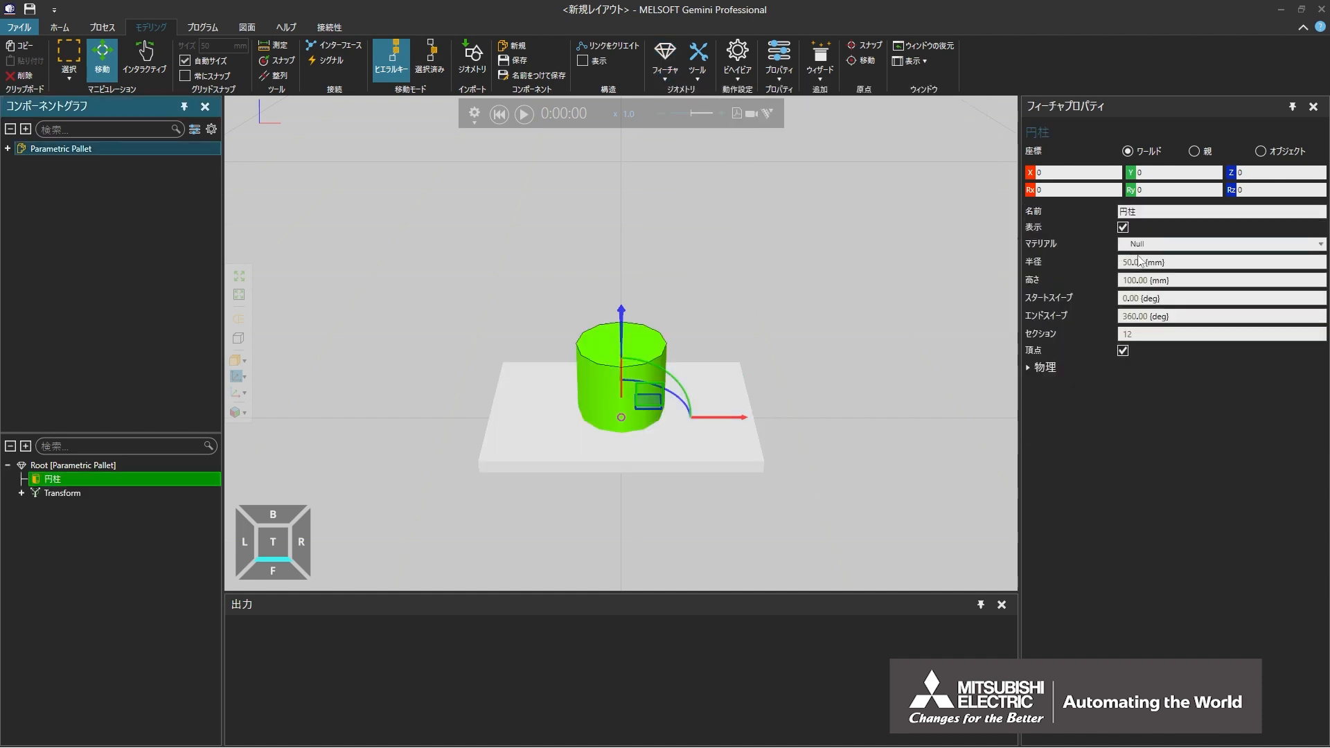
{"action": "left_click", "coordinate": [1178, 262]}
{"action": "type", "text": "10"}
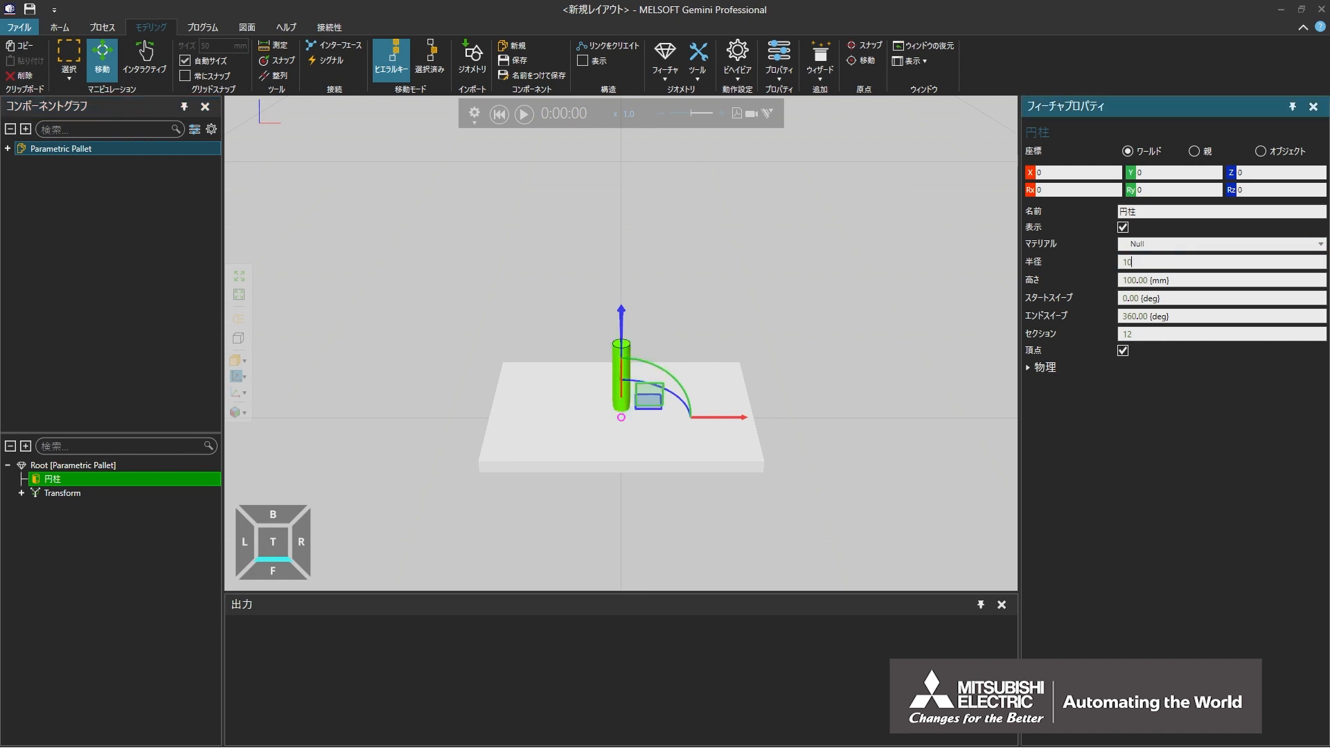
Step: Add a linear clone (直線クローン) feature to the pallet's root and nest the cylinder (円柱) inside it
{"action": "left_click", "coordinate": [172, 466]}
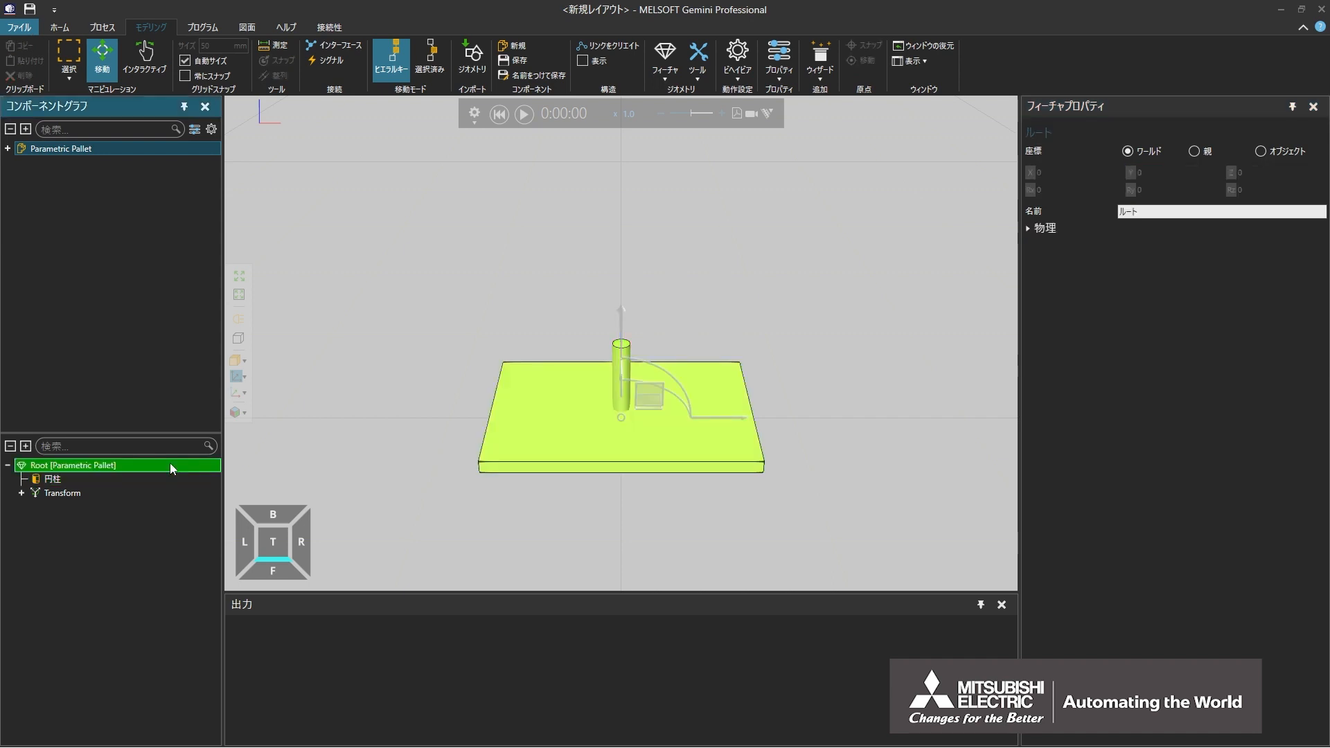
{"action": "left_click", "coordinate": [667, 76]}
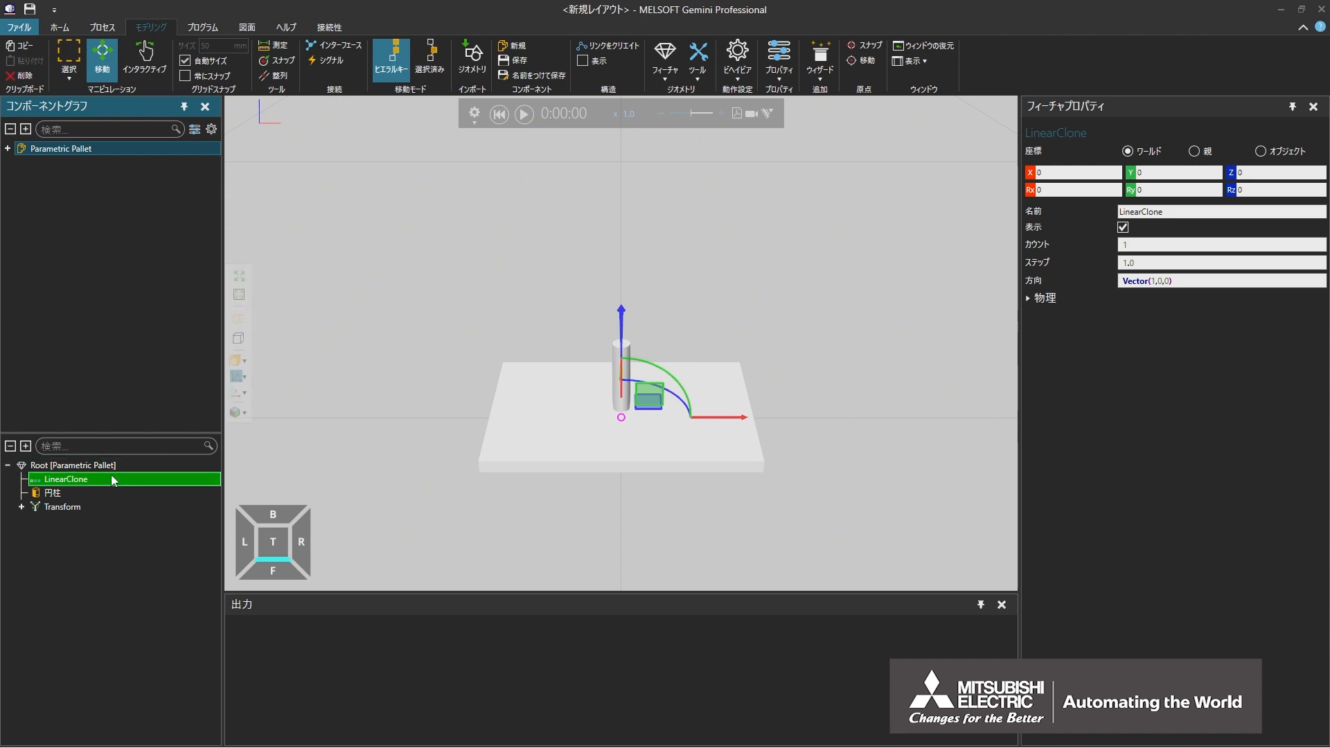
{"action": "left_click", "coordinate": [97, 492]}
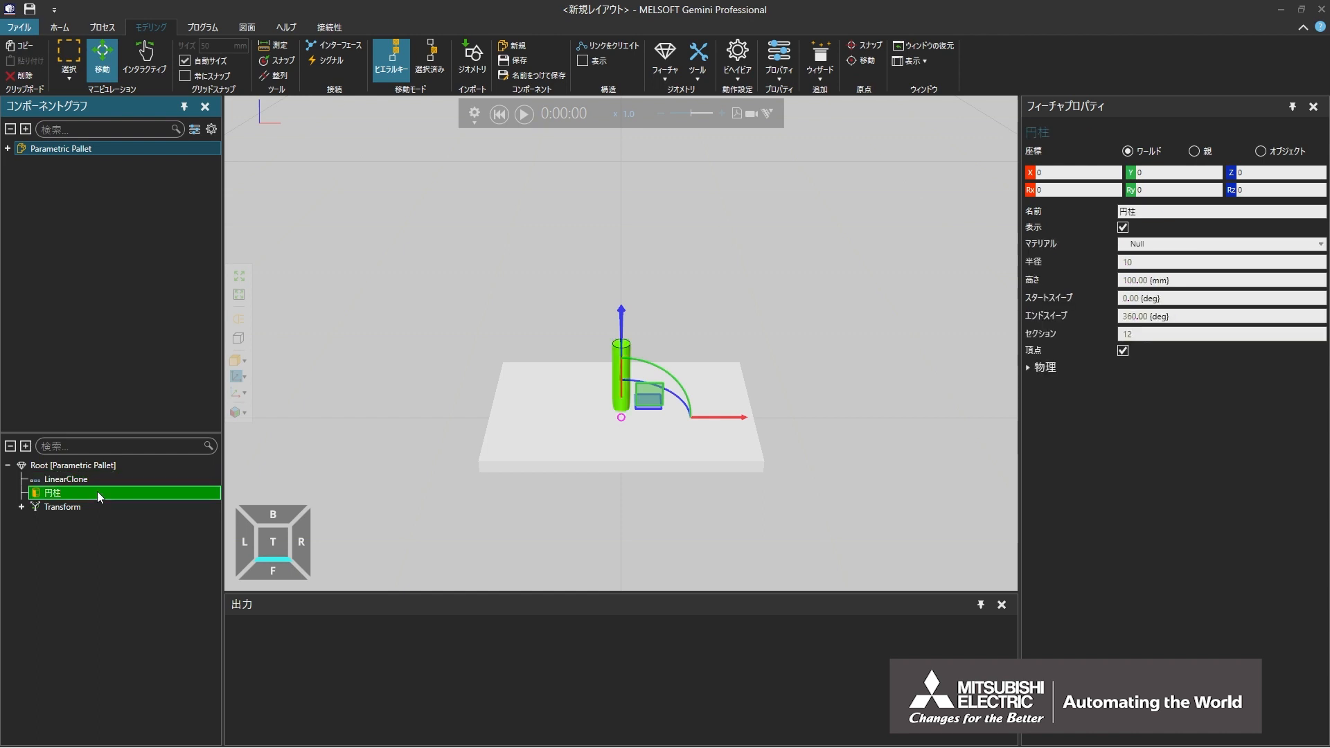
{"action": "left_click_drag", "start_coordinate": [97, 492], "coordinate": [102, 477]}
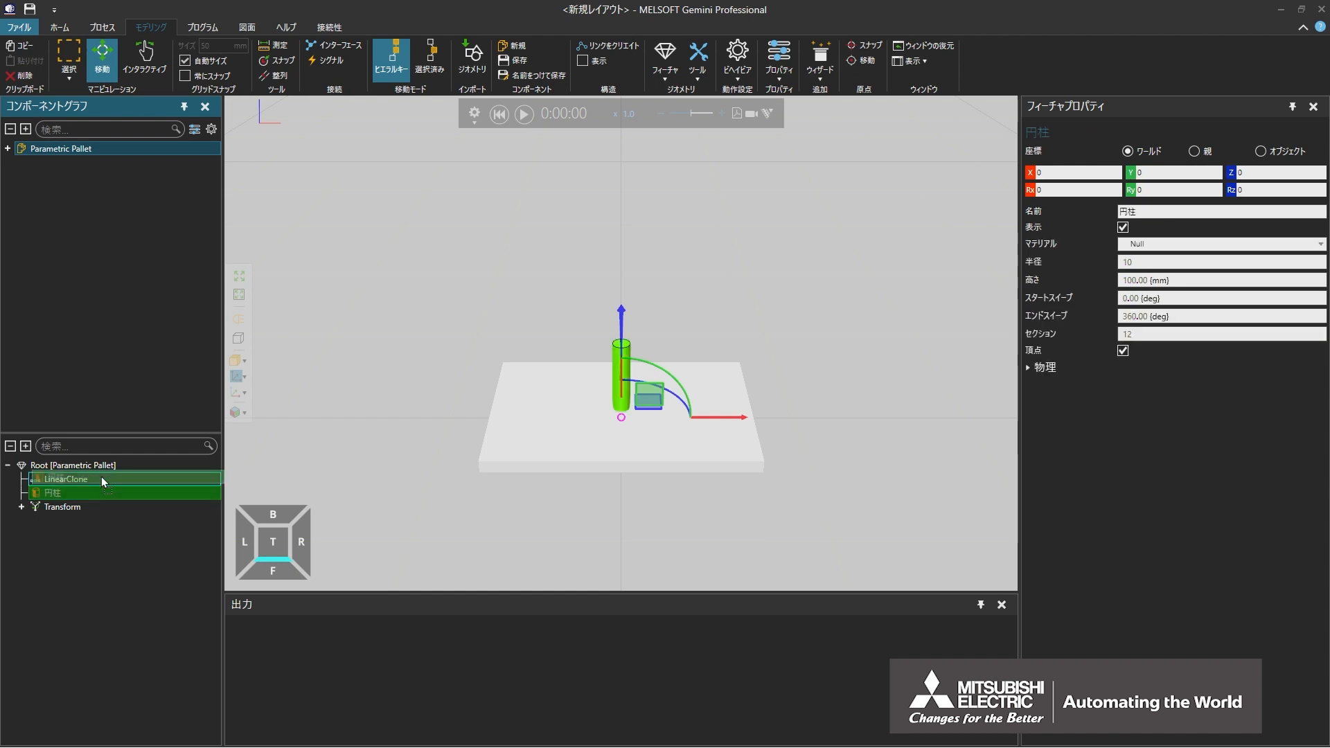
Step: Set the linear clone's count (カウント) to 7 and its step (ステップ) to 40
{"action": "left_click", "coordinate": [101, 478]}
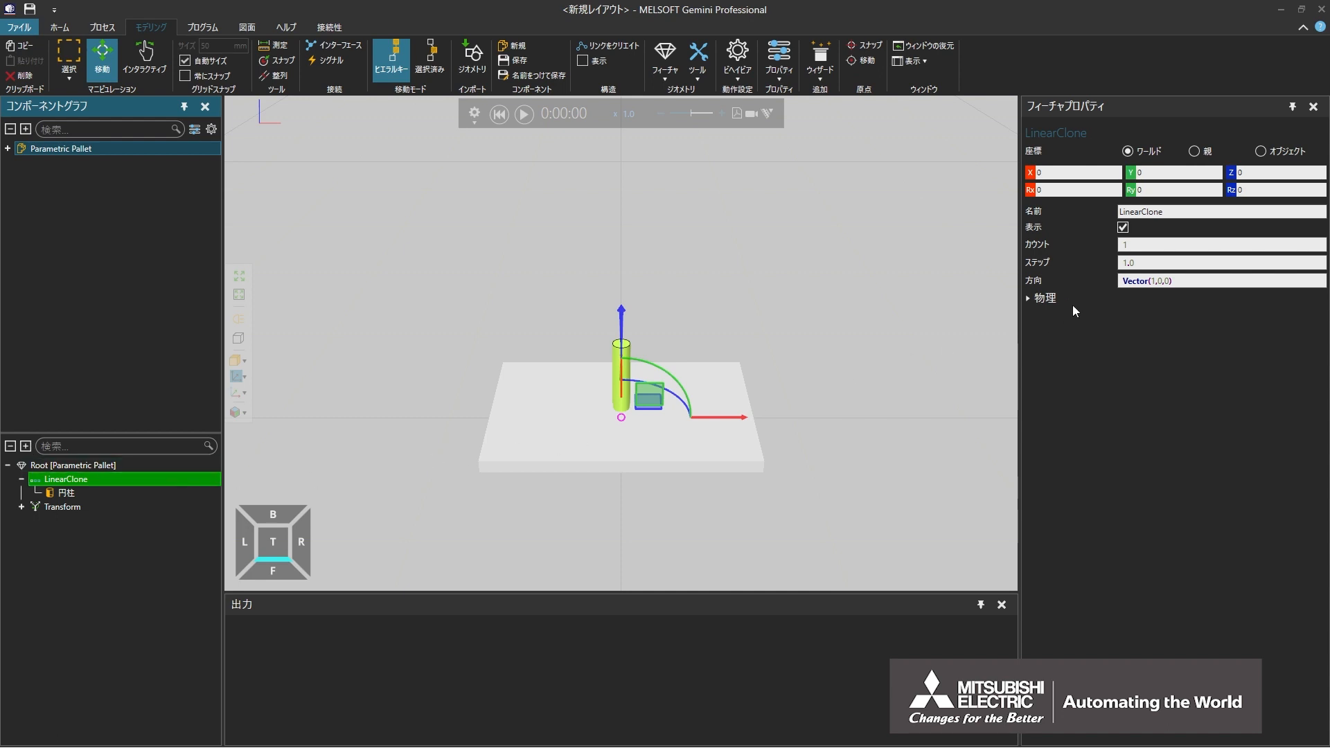
{"action": "left_click", "coordinate": [1157, 246]}
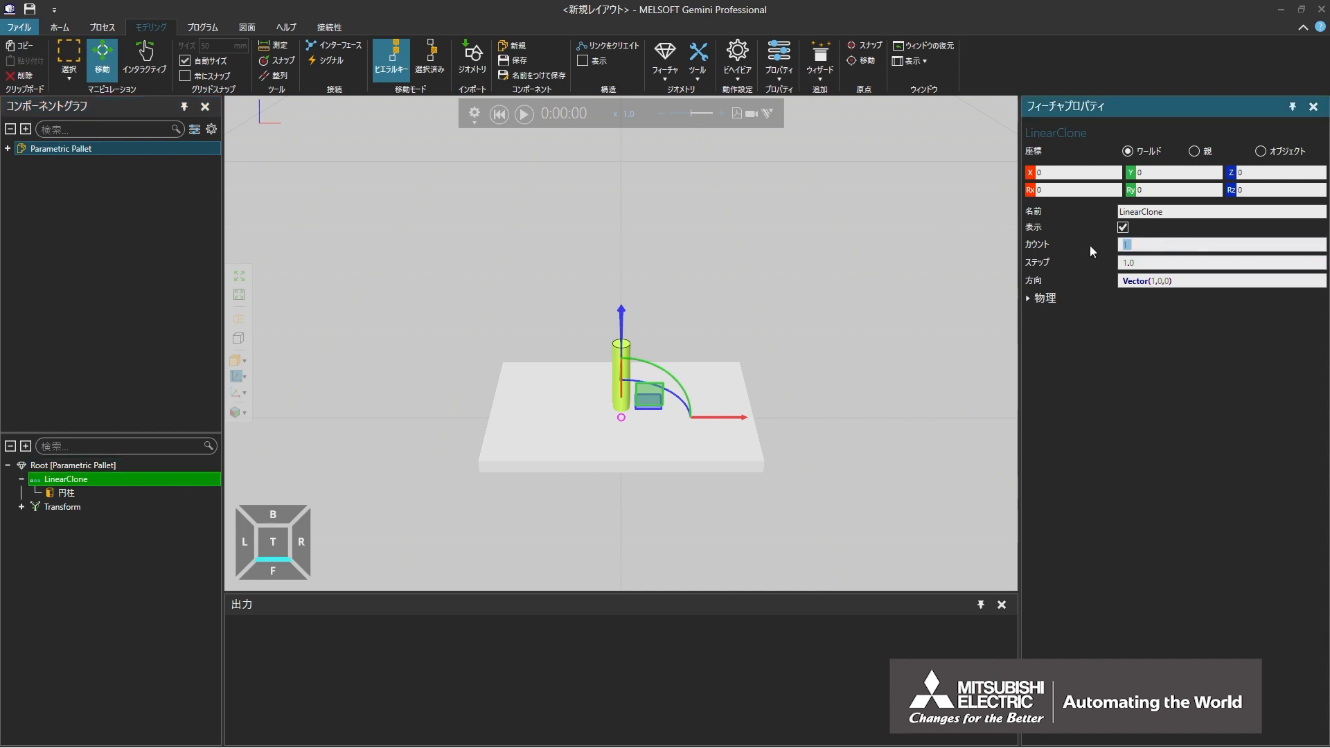
{"action": "left_click", "coordinate": [1152, 262]}
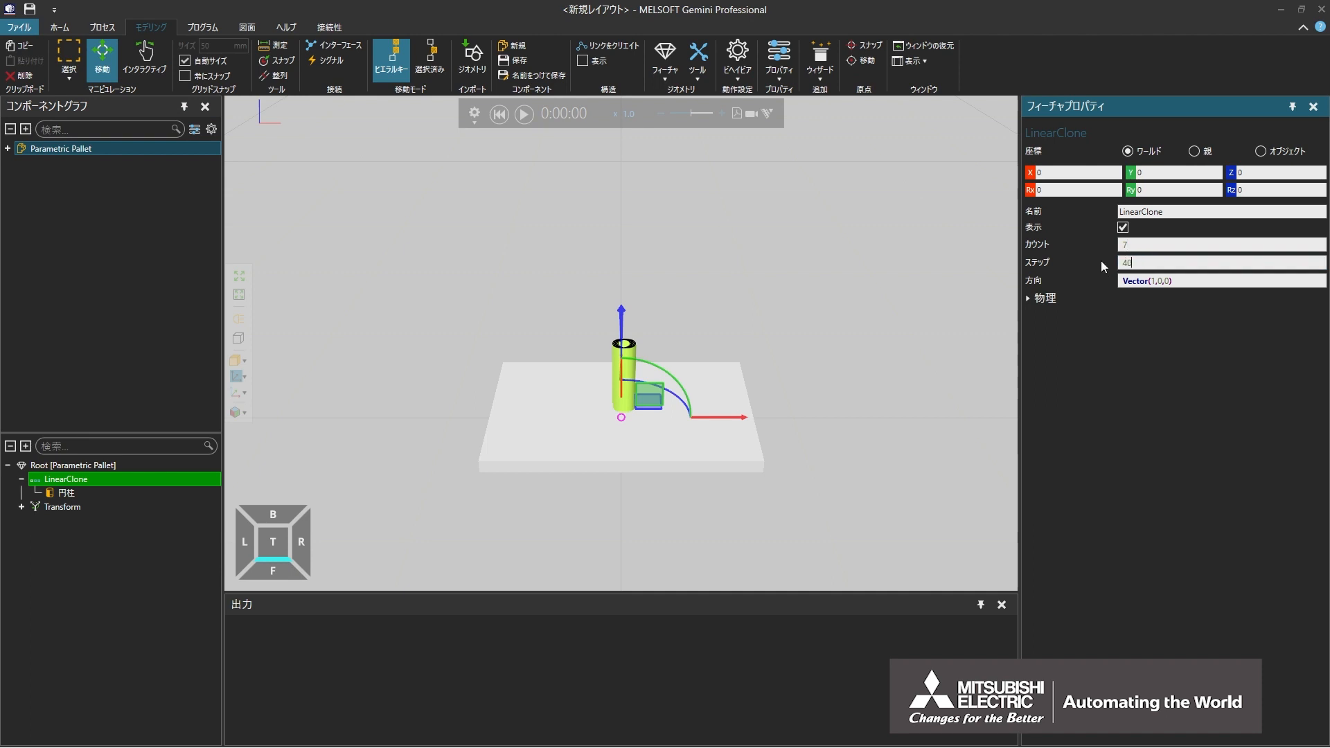
{"action": "key", "text": "Return"}
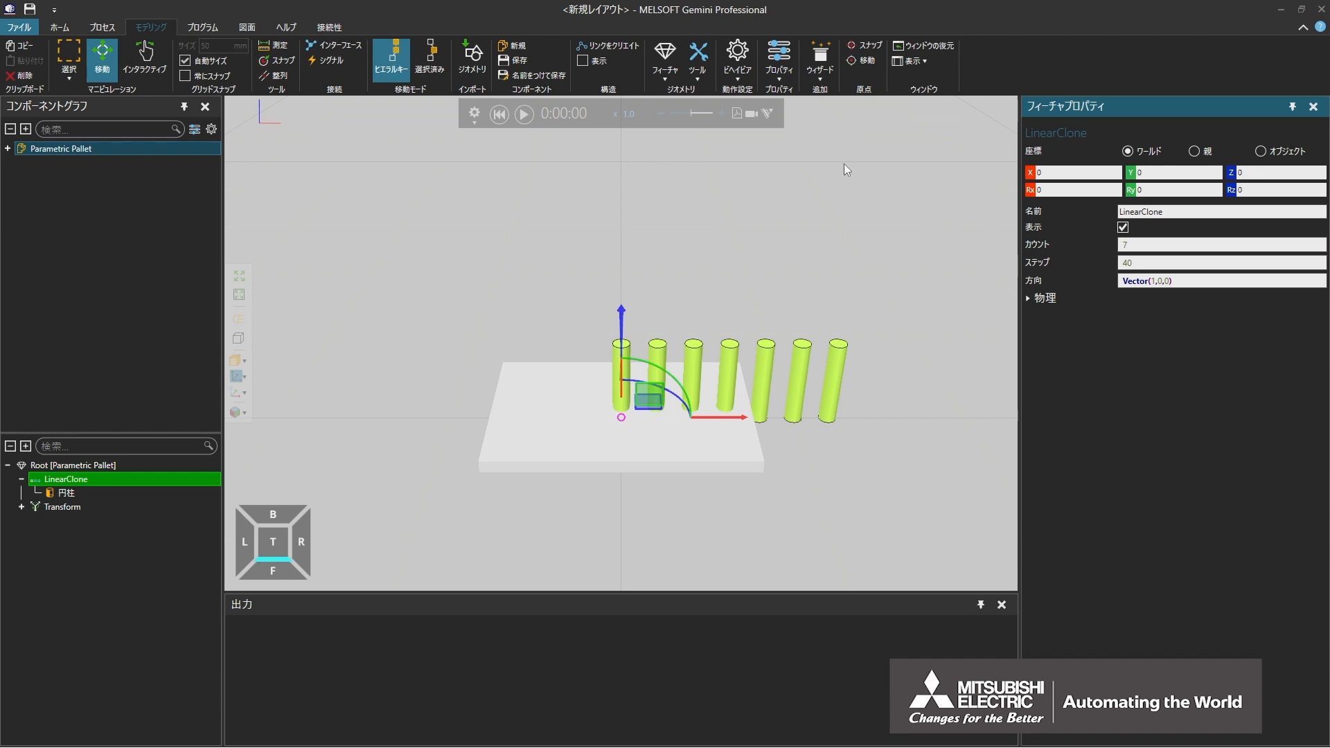
Step: Add a second linear clone (直線クローン) inside the first one and nest the cylinder under it
{"action": "left_click", "coordinate": [663, 73]}
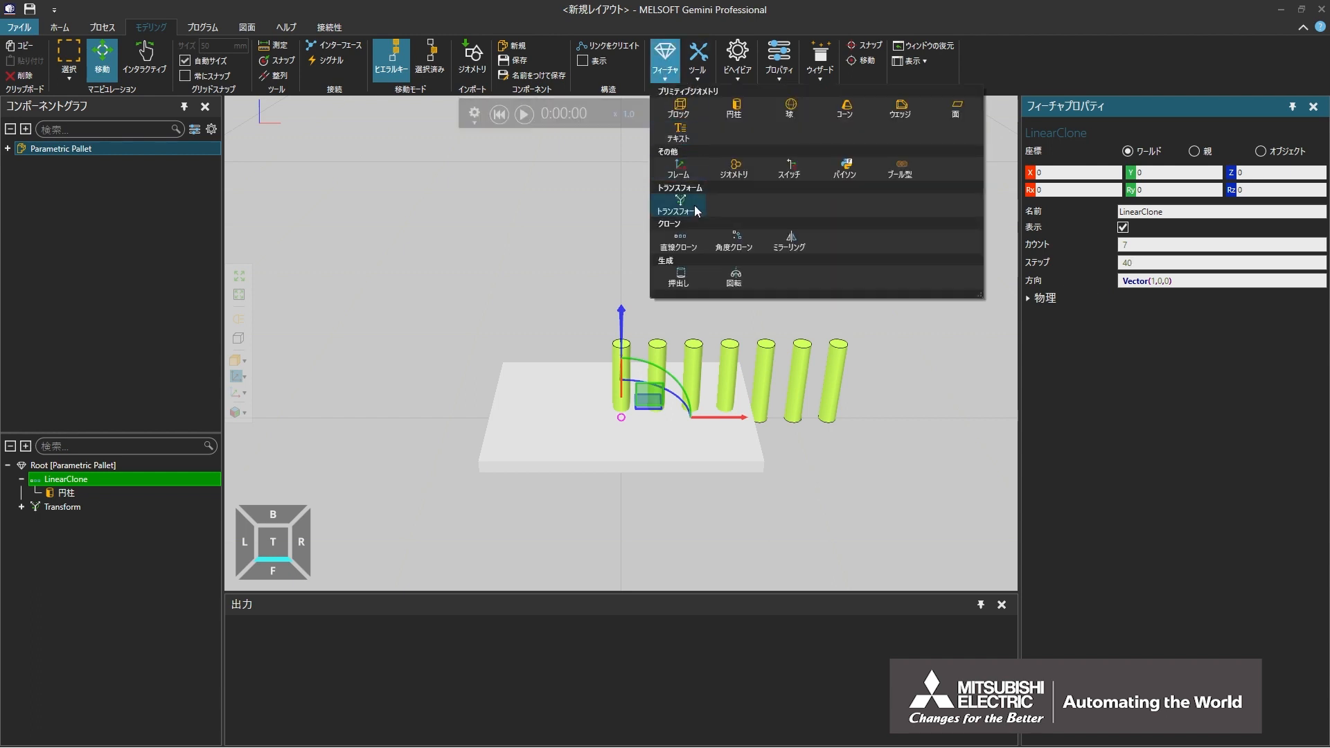
{"action": "left_click", "coordinate": [697, 247]}
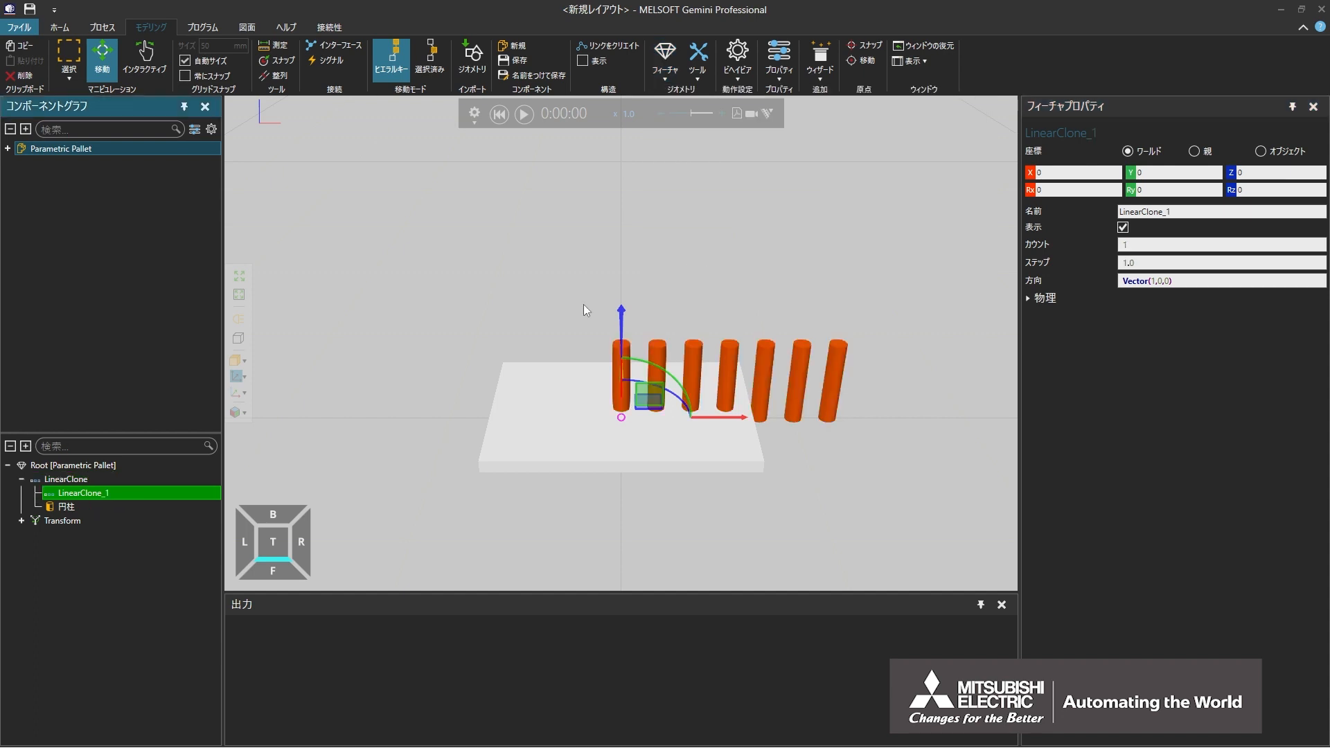
{"action": "left_click", "coordinate": [112, 511]}
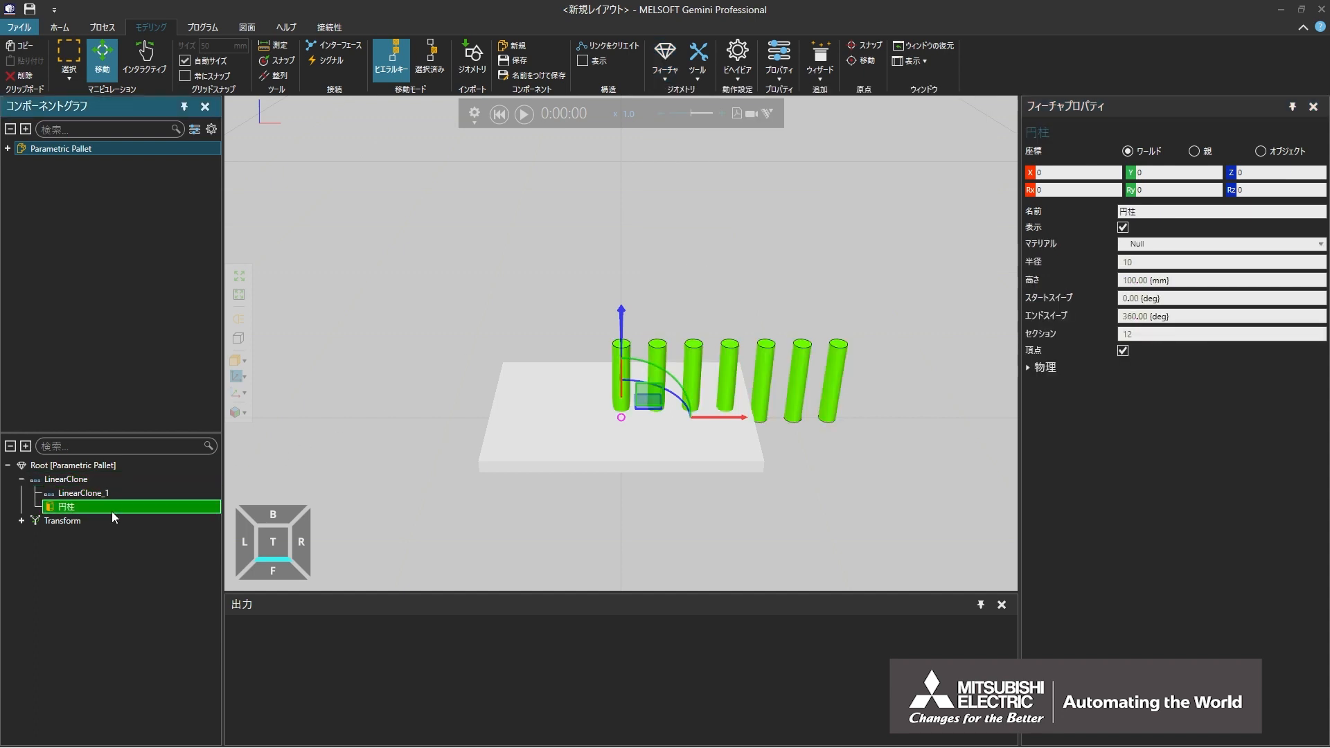
{"action": "left_click_drag", "start_coordinate": [112, 512], "coordinate": [110, 492]}
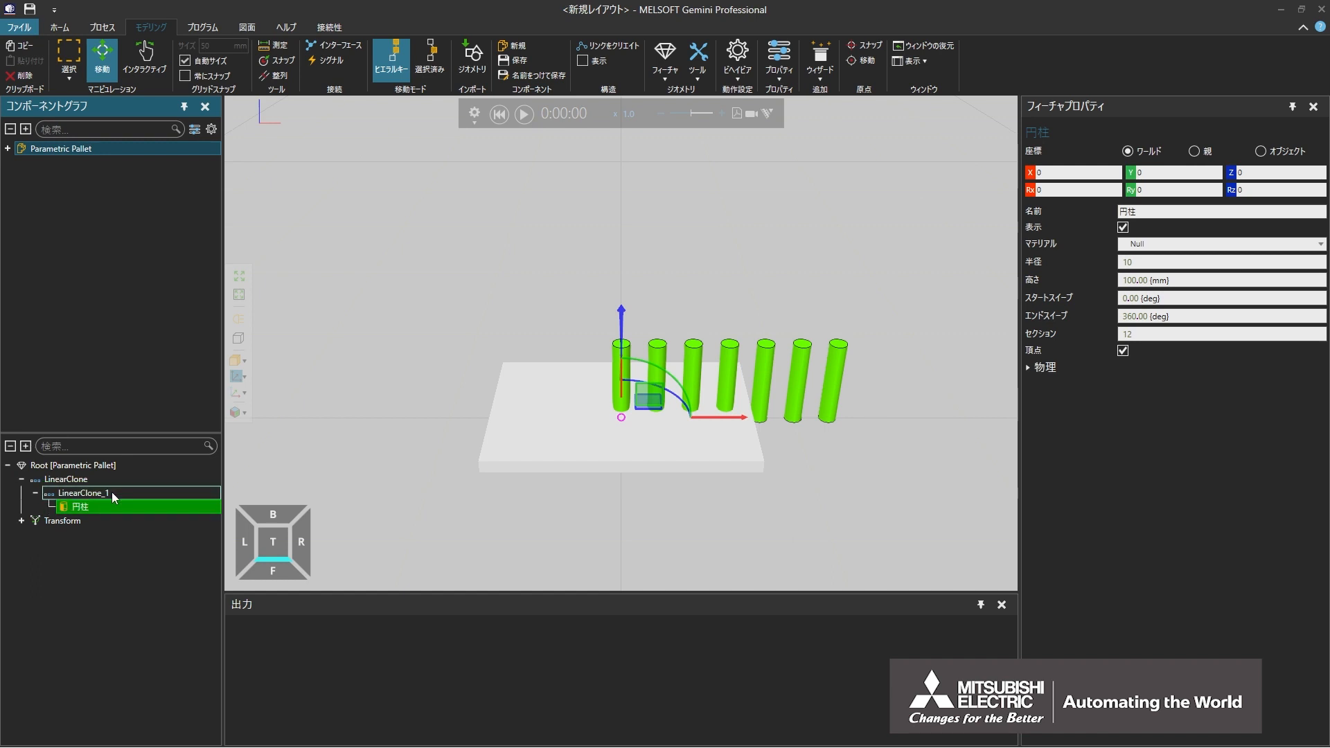
Step: Set the inner linear clone's count to 2, its step to 100 and its direction (方向) to Vector(0,1,0)
{"action": "left_click", "coordinate": [111, 492]}
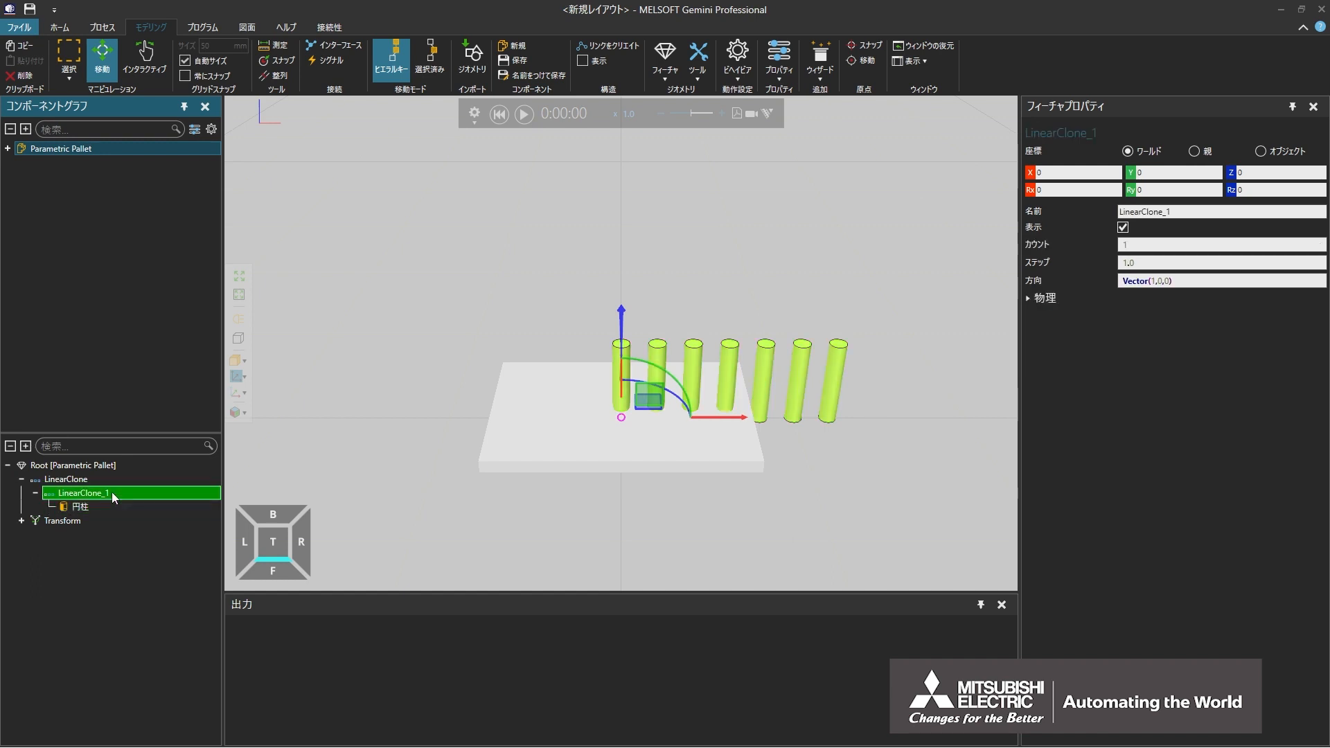
{"action": "left_click", "coordinate": [1146, 245]}
{"action": "type", "text": "2"}
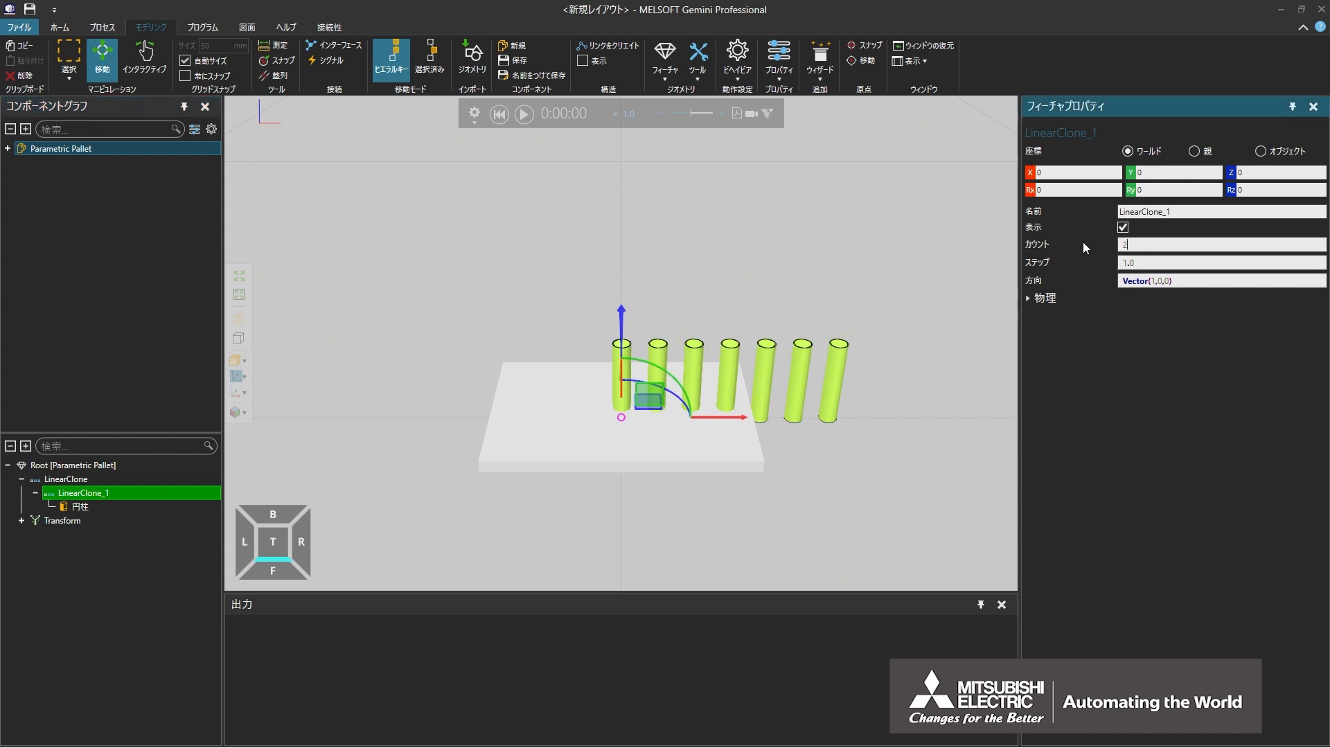
{"action": "left_click", "coordinate": [1142, 264]}
{"action": "type", "text": "100"}
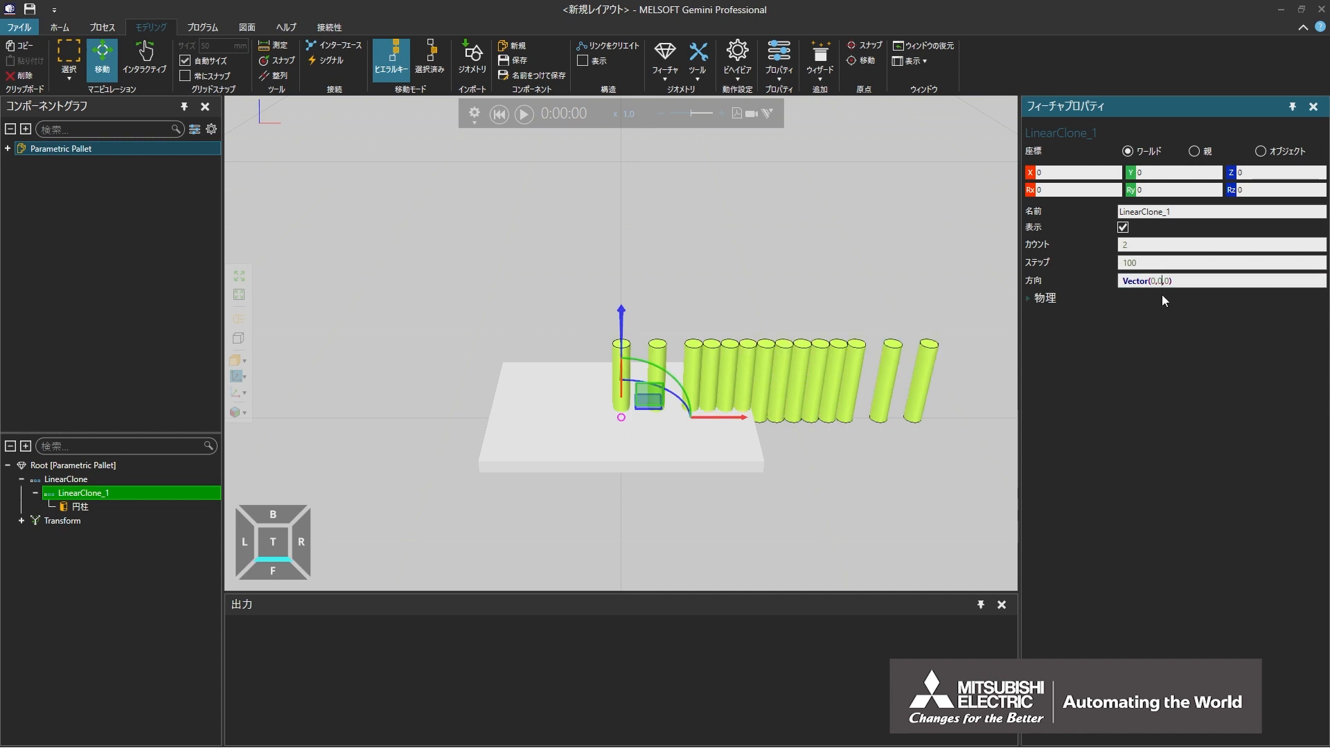
{"action": "type", "text": "1,"}
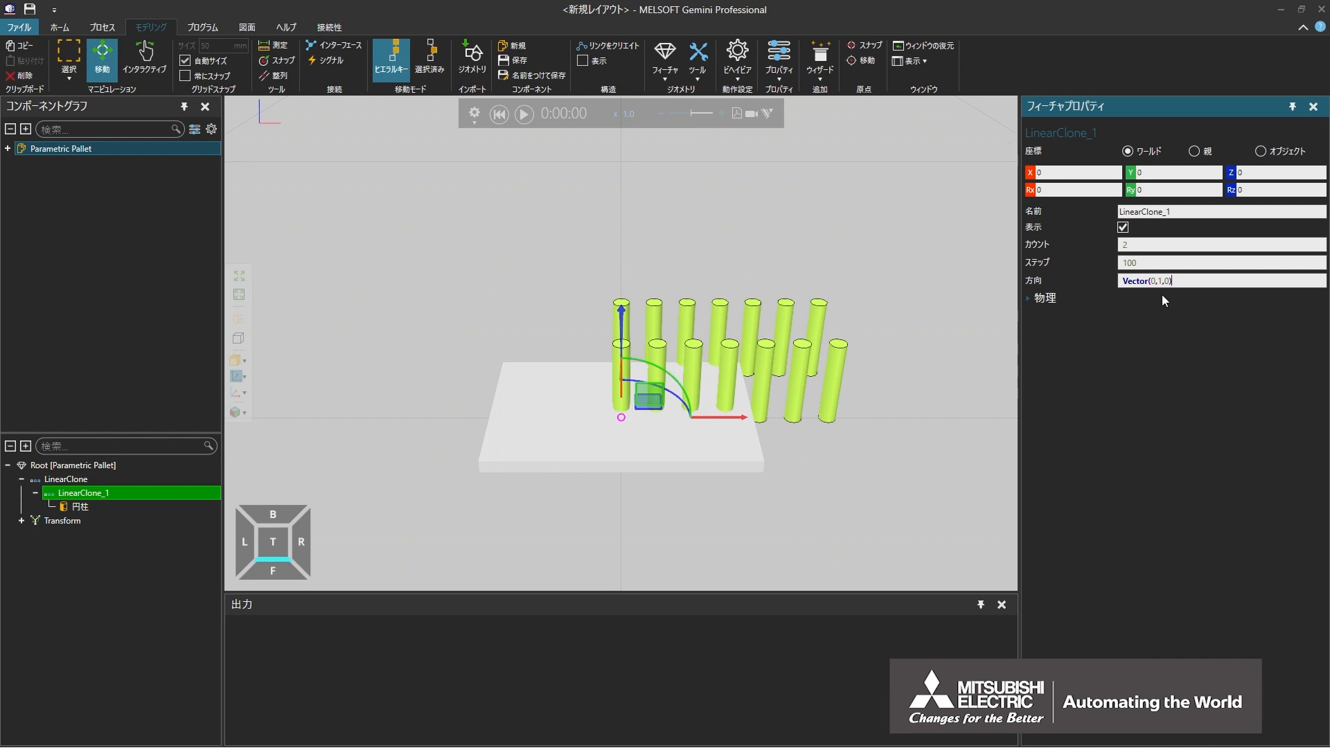
Step: Move the outer linear clone with its nested features into the Transform feature that holds the pallet's Block
{"action": "left_click", "coordinate": [114, 480]}
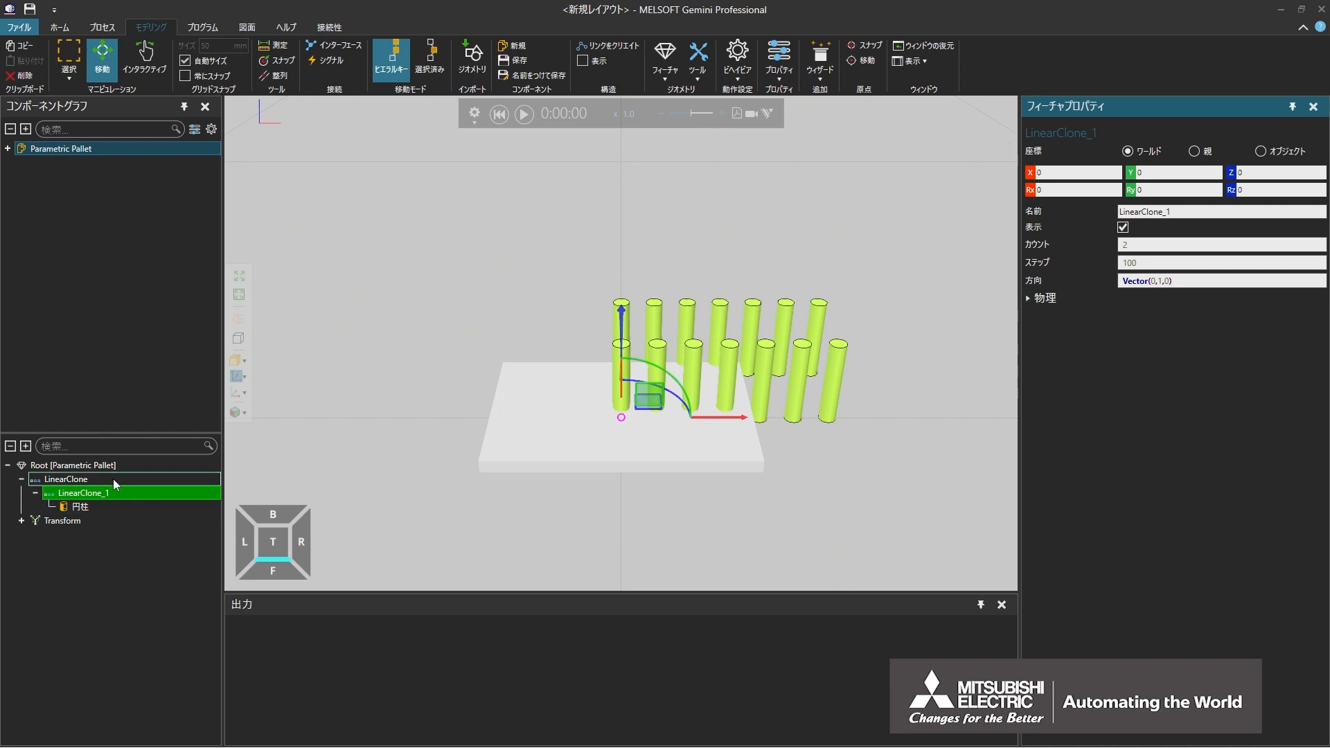
{"action": "left_click", "coordinate": [20, 521]}
{"action": "left_click_drag", "start_coordinate": [52, 483], "coordinate": [56, 538]}
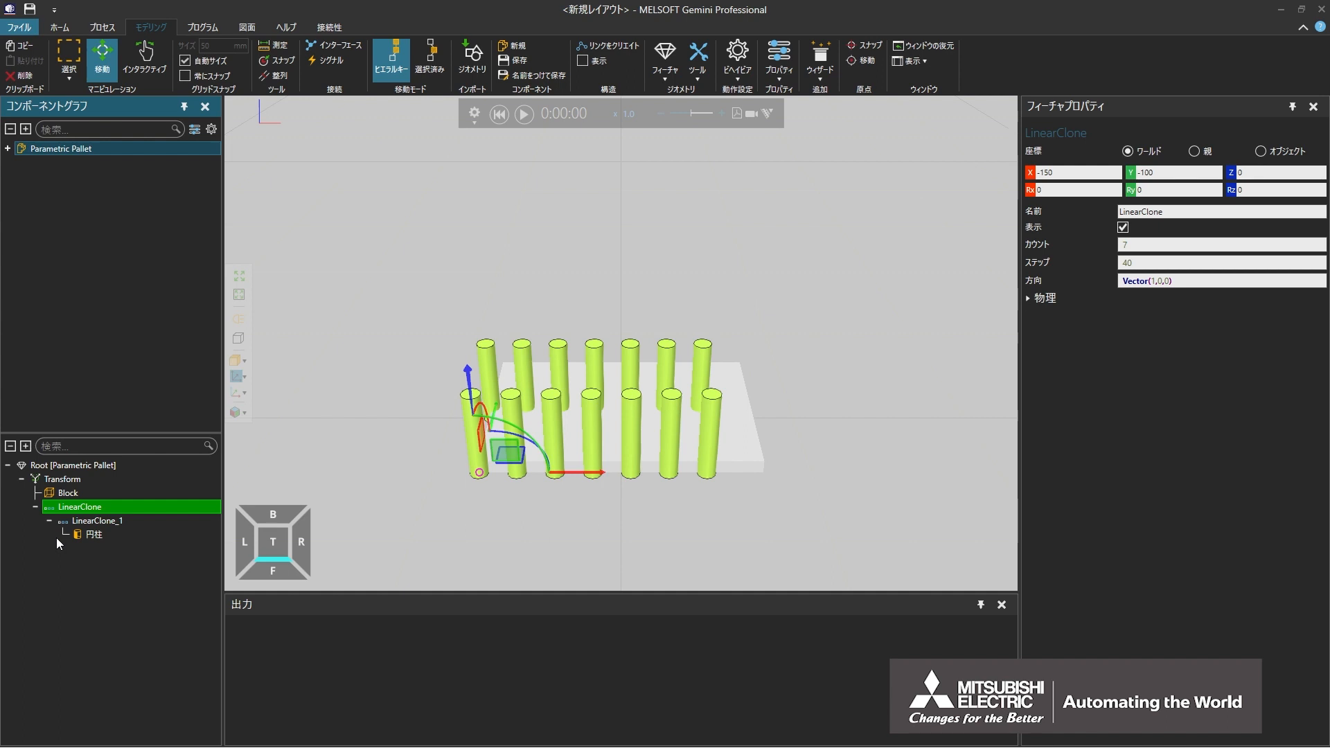
Step: Move the outer linear clone's origin to the base of the front row's middle cylinder at X -30, Y -100, with all rotations 0, and apply it
{"action": "left_click", "coordinate": [865, 64]}
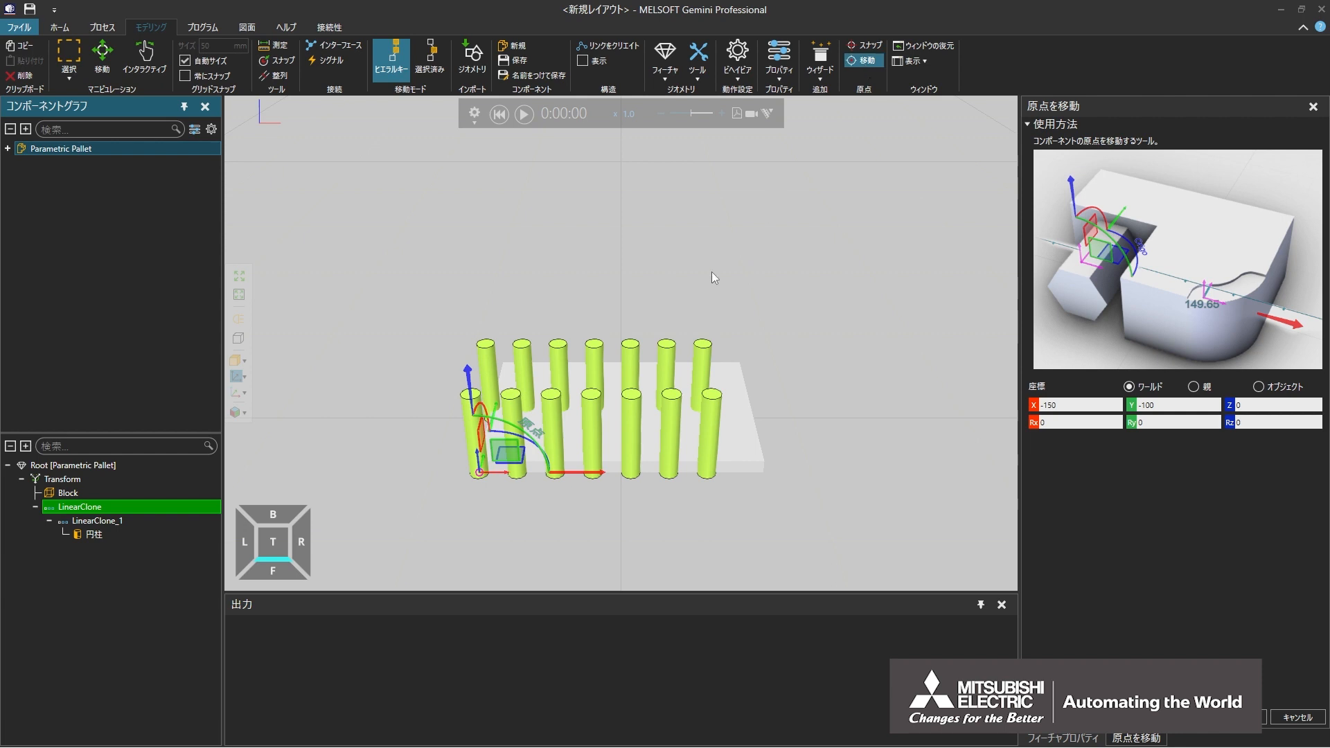
{"action": "right_click_drag", "start_coordinate": [579, 487], "coordinate": [562, 414]}
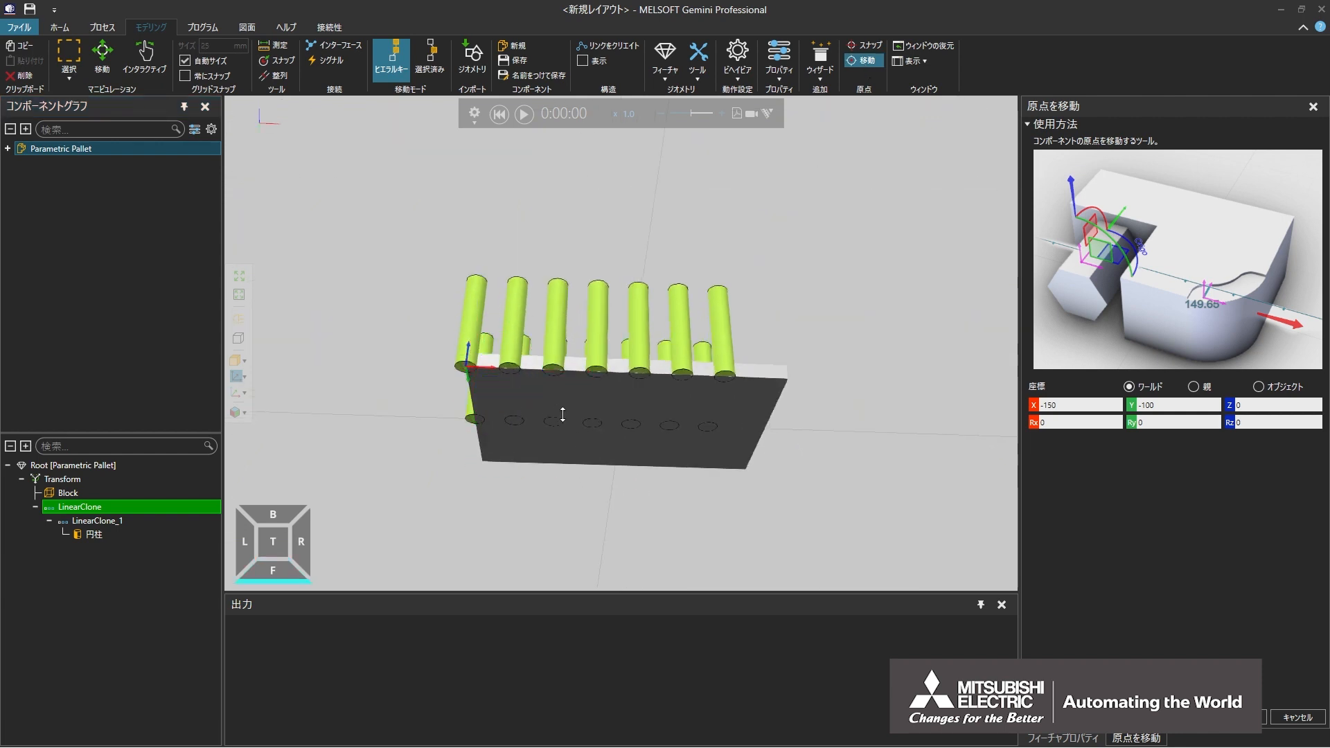
{"action": "scroll", "coordinate": [563, 414], "scroll_direction": "up", "scroll_amount": 5}
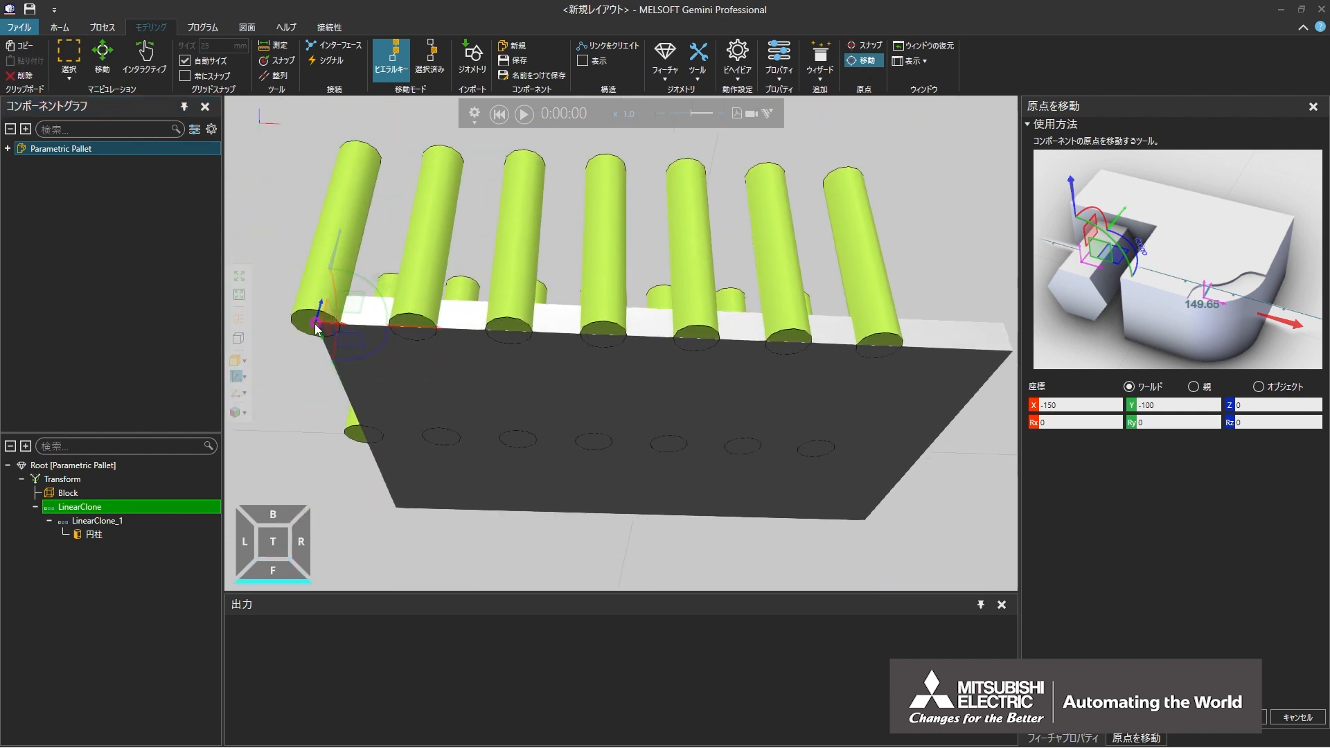
{"action": "left_click_drag", "start_coordinate": [316, 328], "coordinate": [604, 336]}
{"action": "scroll", "coordinate": [648, 390], "scroll_direction": "down", "scroll_amount": 3}
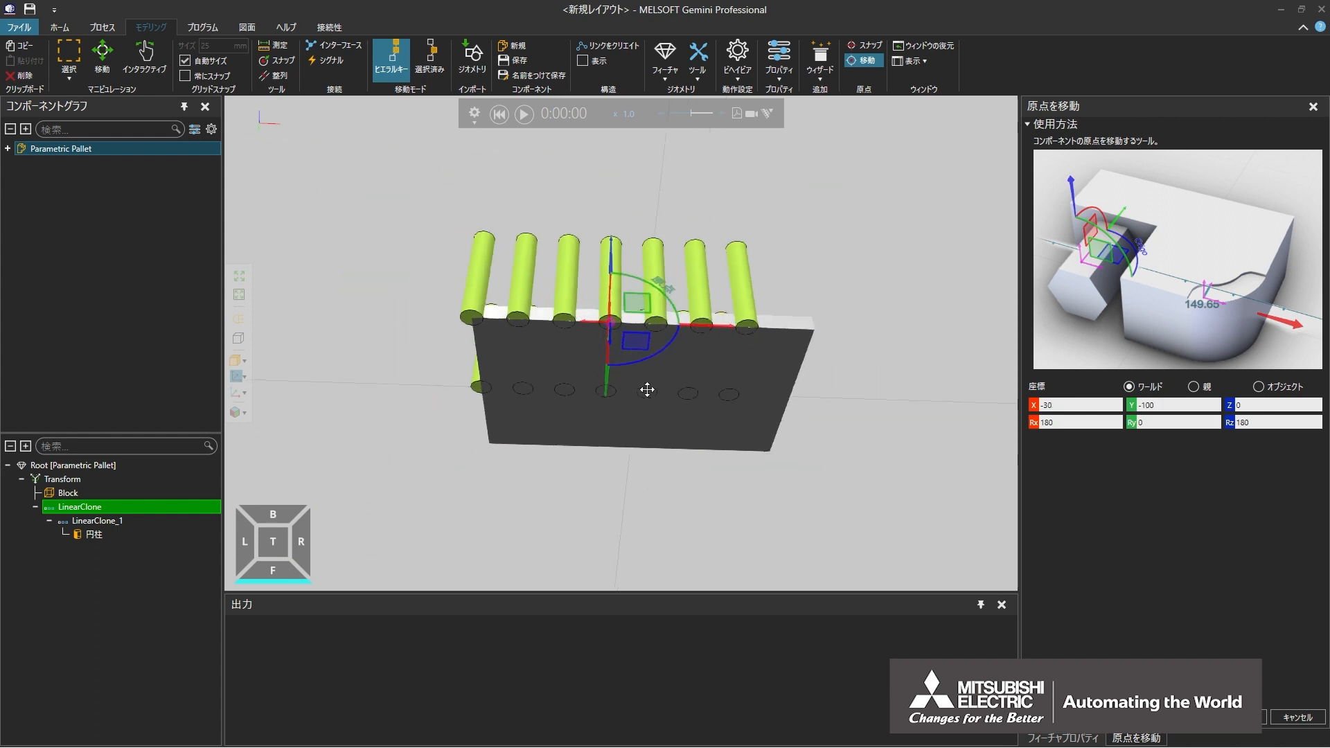
{"action": "right_click_drag", "start_coordinate": [647, 390], "coordinate": [651, 437]}
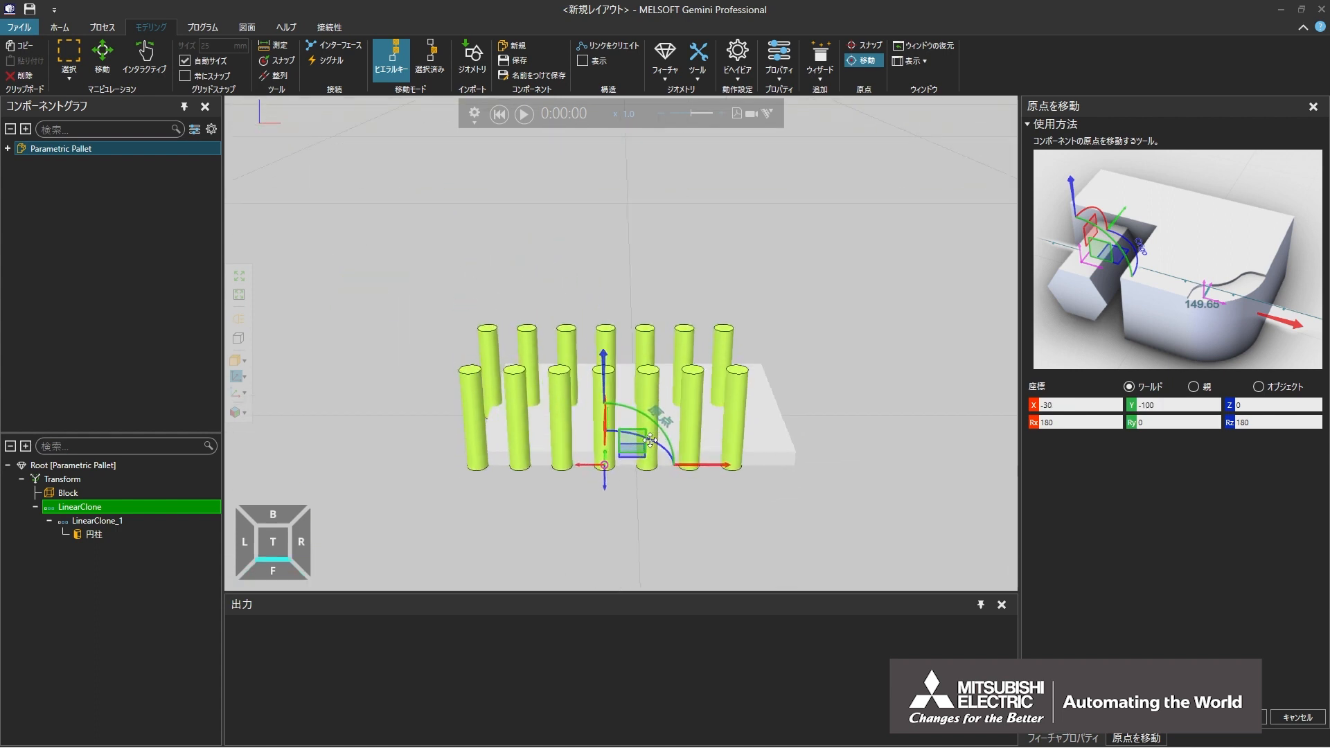
{"action": "left_click", "coordinate": [1031, 422]}
{"action": "left_click", "coordinate": [1226, 423]}
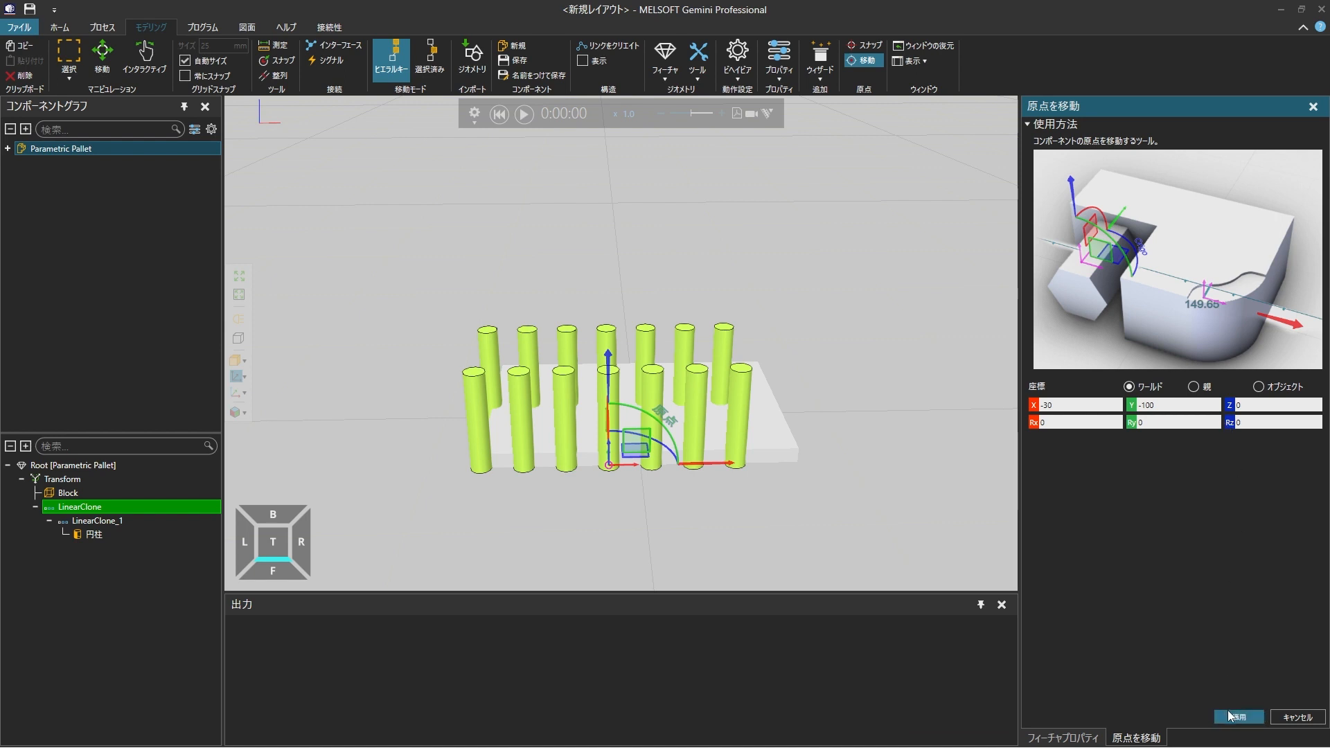
{"action": "left_click", "coordinate": [1239, 717]}
Step: Move the outer linear clone to the pallet's centre at X 0, with Y set to -50 and Z set to -40
{"action": "left_click", "coordinate": [273, 570]}
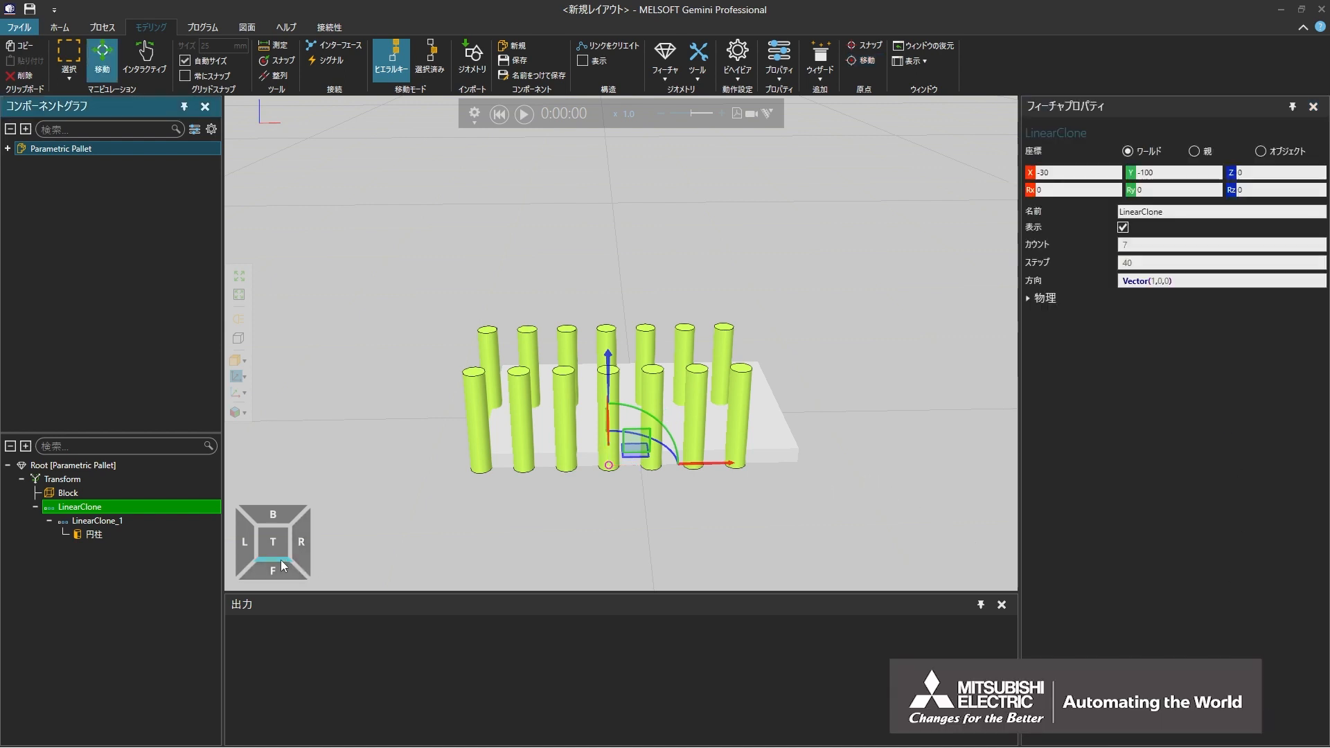
{"action": "mouse_move", "coordinate": [603, 479]}
{"action": "left_mouse_down"}
{"action": "mouse_move", "coordinate": [615, 478]}
{"action": "mouse_move", "coordinate": [633, 389]}
{"action": "left_mouse_up"}
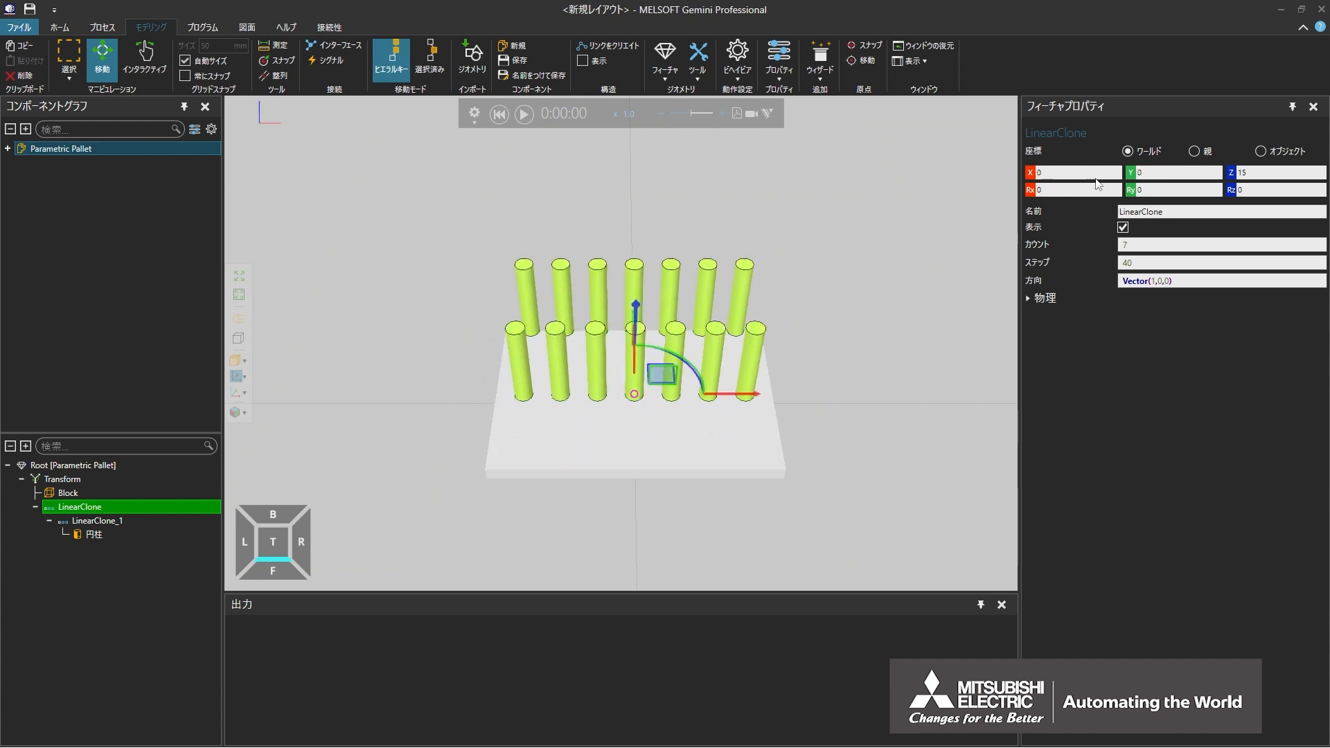
{"action": "left_click", "coordinate": [1151, 172]}
{"action": "type", "text": "-50"}
{"action": "key", "text": "Return"}
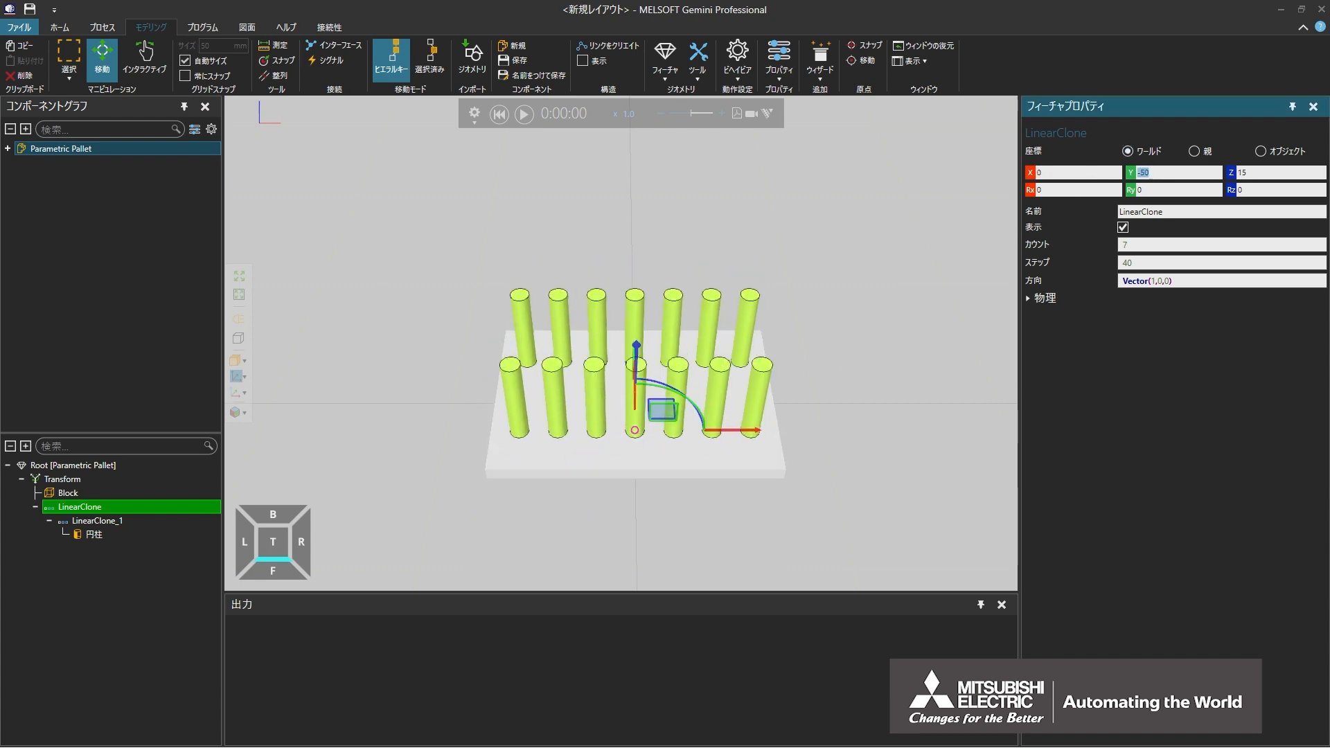
{"action": "key", "text": "Tab"}
{"action": "type", "text": "-40"}
{"action": "key", "text": "Return"}
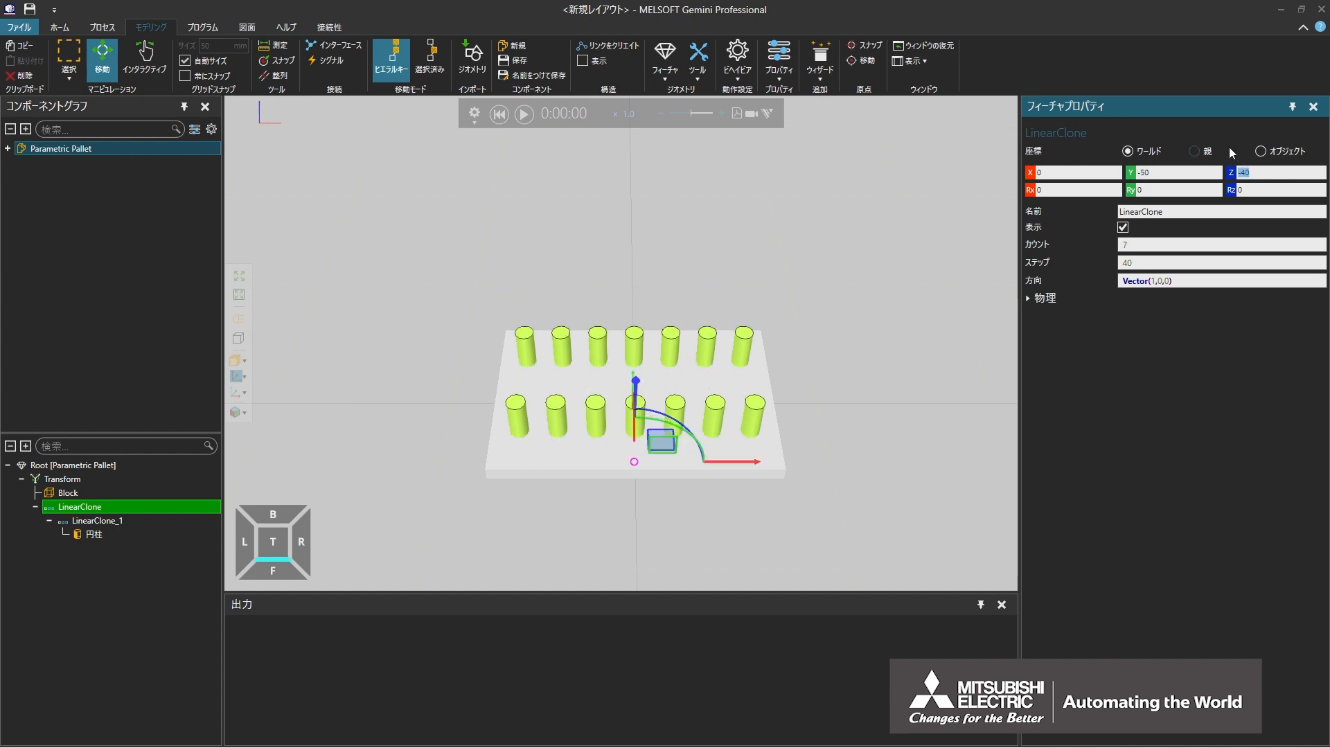
Step: Add a Boolean (ブール型) feature under Transform and nest both the Block and the outer linear clone inside it
{"action": "left_click", "coordinate": [81, 479]}
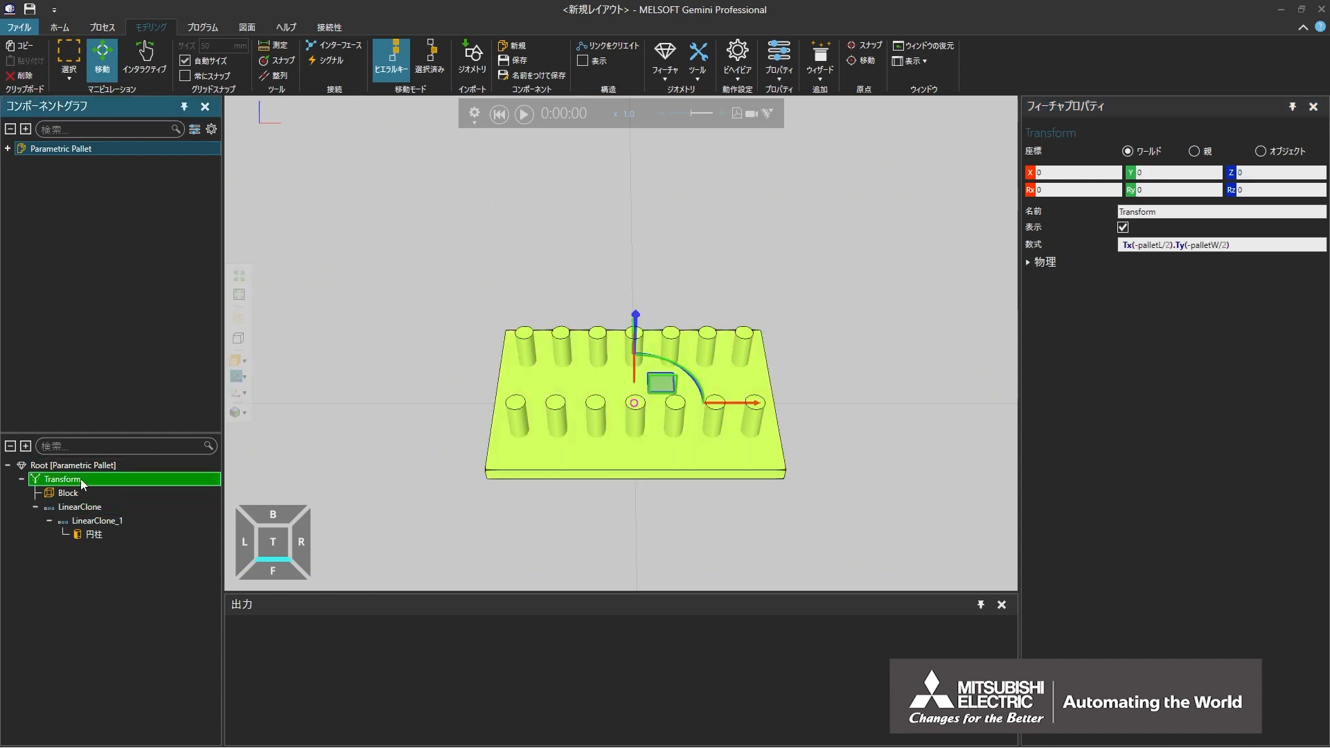
{"action": "left_click", "coordinate": [670, 82]}
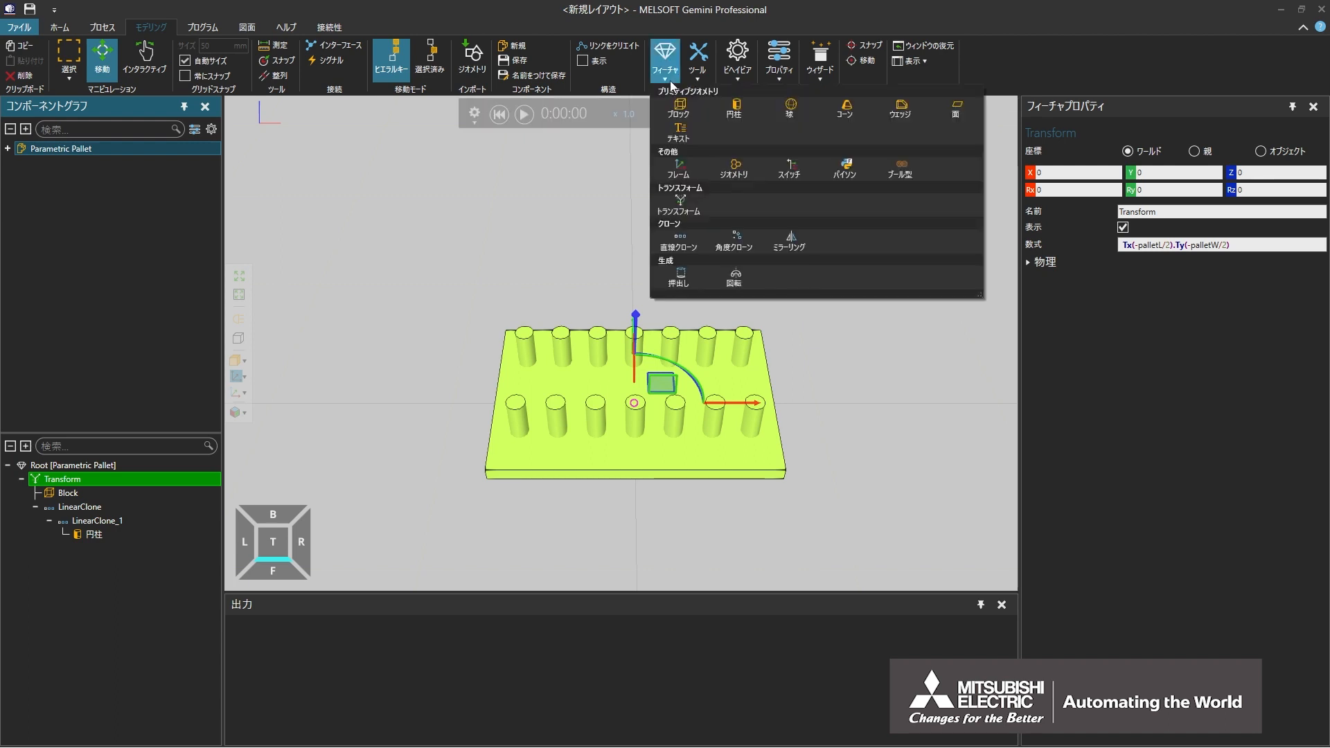
{"action": "left_click", "coordinate": [917, 173]}
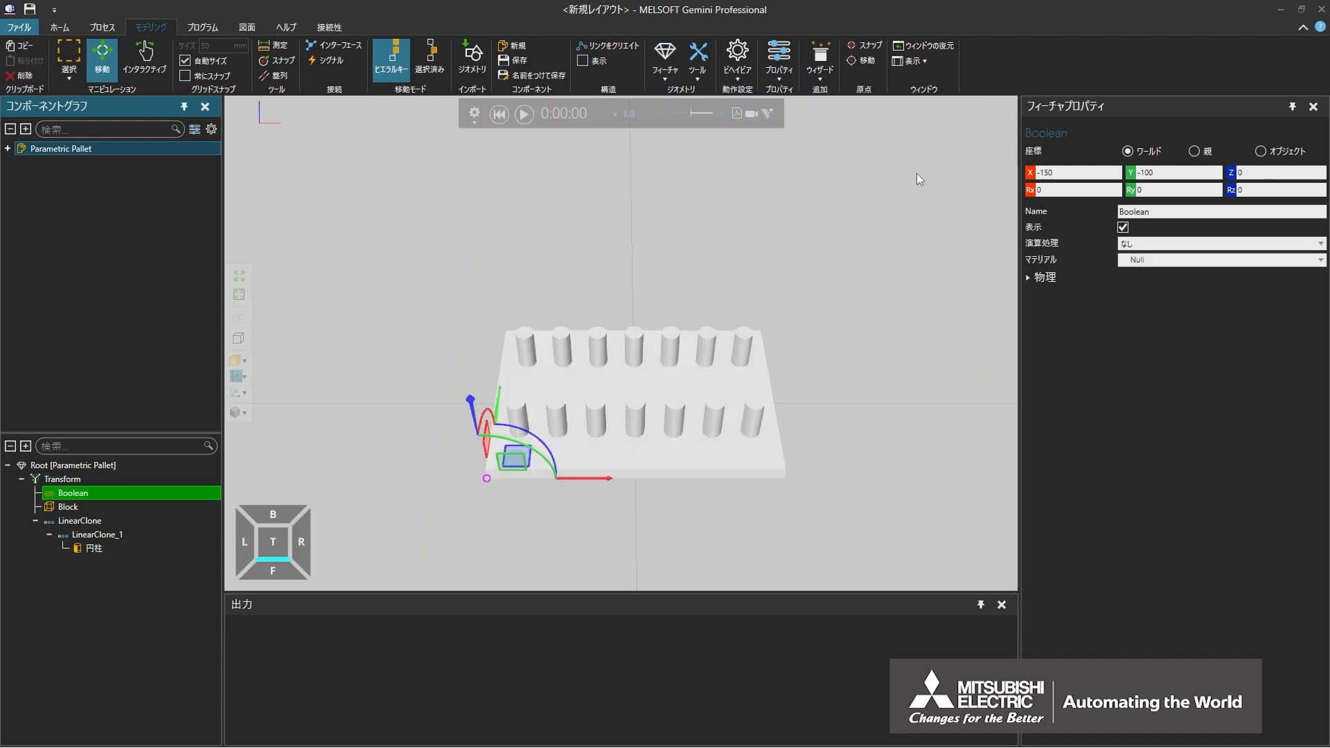
{"action": "left_click", "coordinate": [101, 505]}
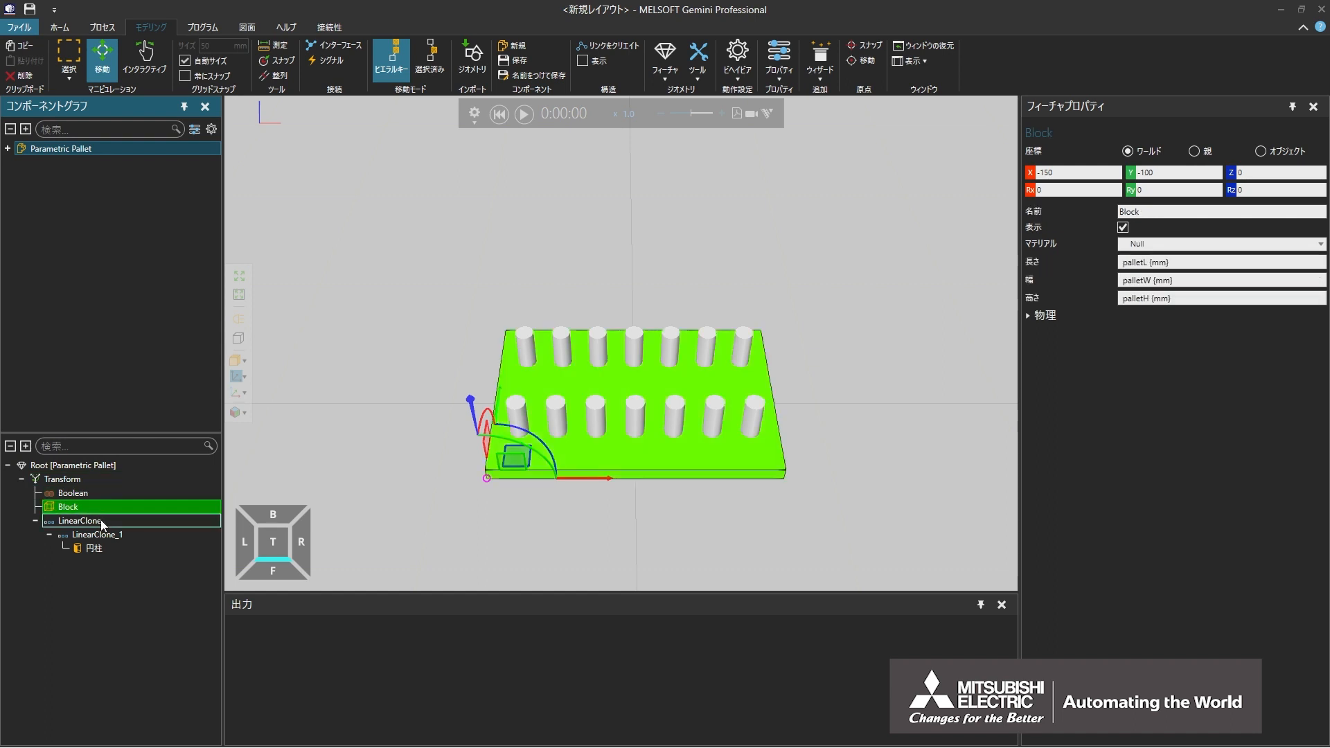
{"action": "left_click", "coordinate": [101, 521], "text": "ctrl"}
{"action": "left_click_drag", "start_coordinate": [102, 520], "coordinate": [98, 496]}
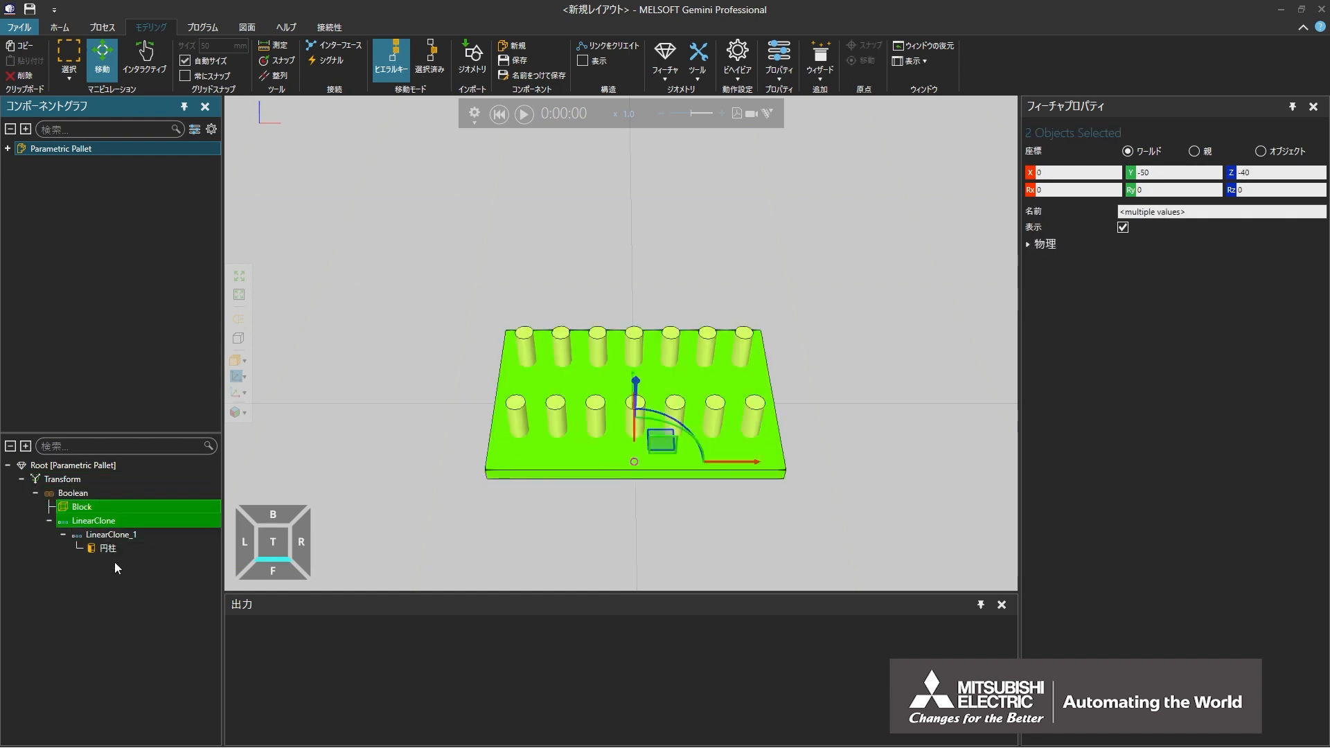
Step: Set the Boolean feature's operation (演算処理) to subtraction (引き算), then deselect the pallet and view its holes
{"action": "left_click", "coordinate": [102, 493]}
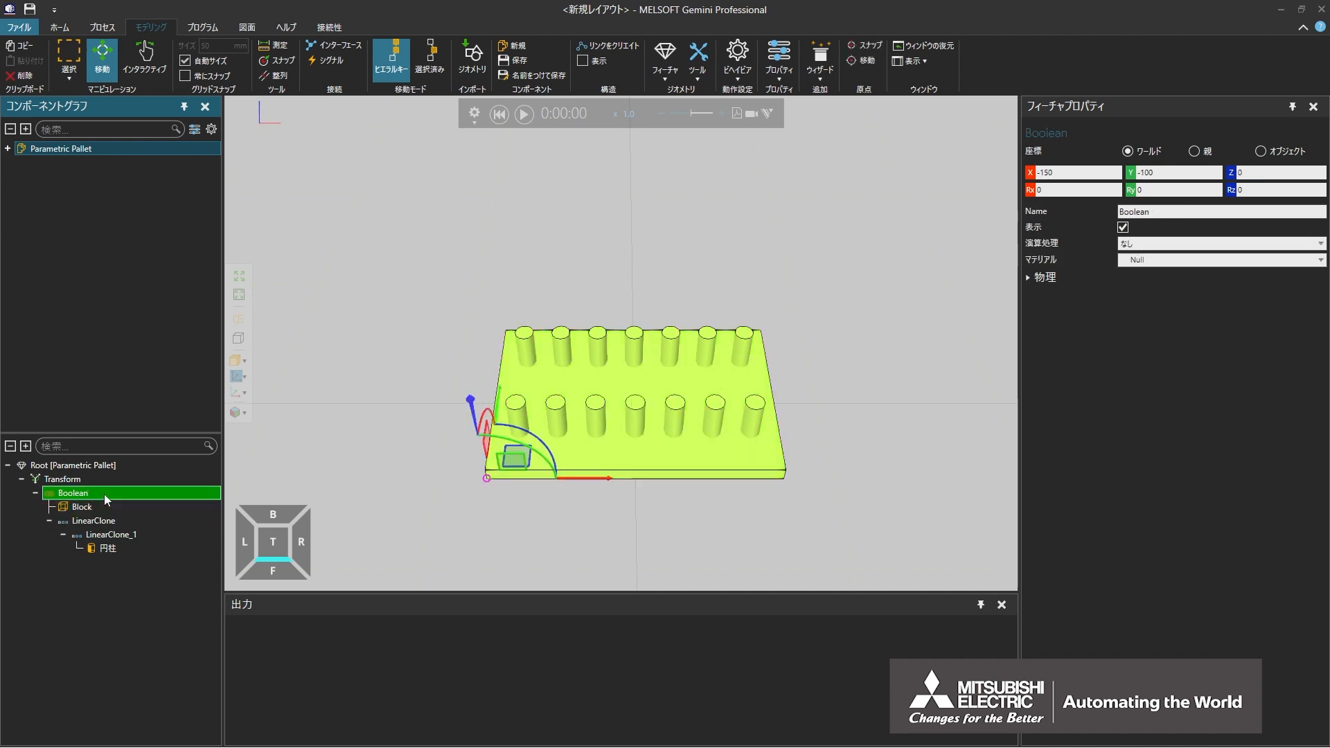
{"action": "left_click", "coordinate": [1162, 244]}
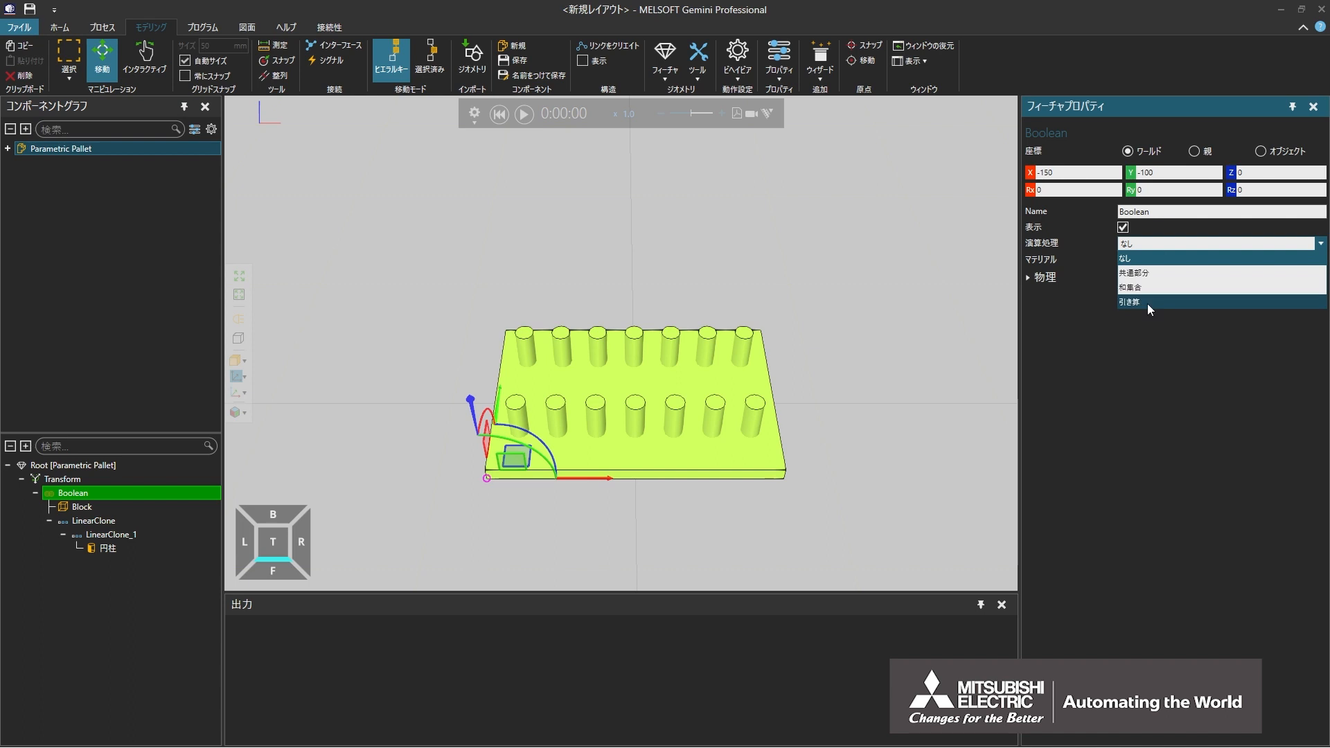
{"action": "left_click", "coordinate": [1148, 303]}
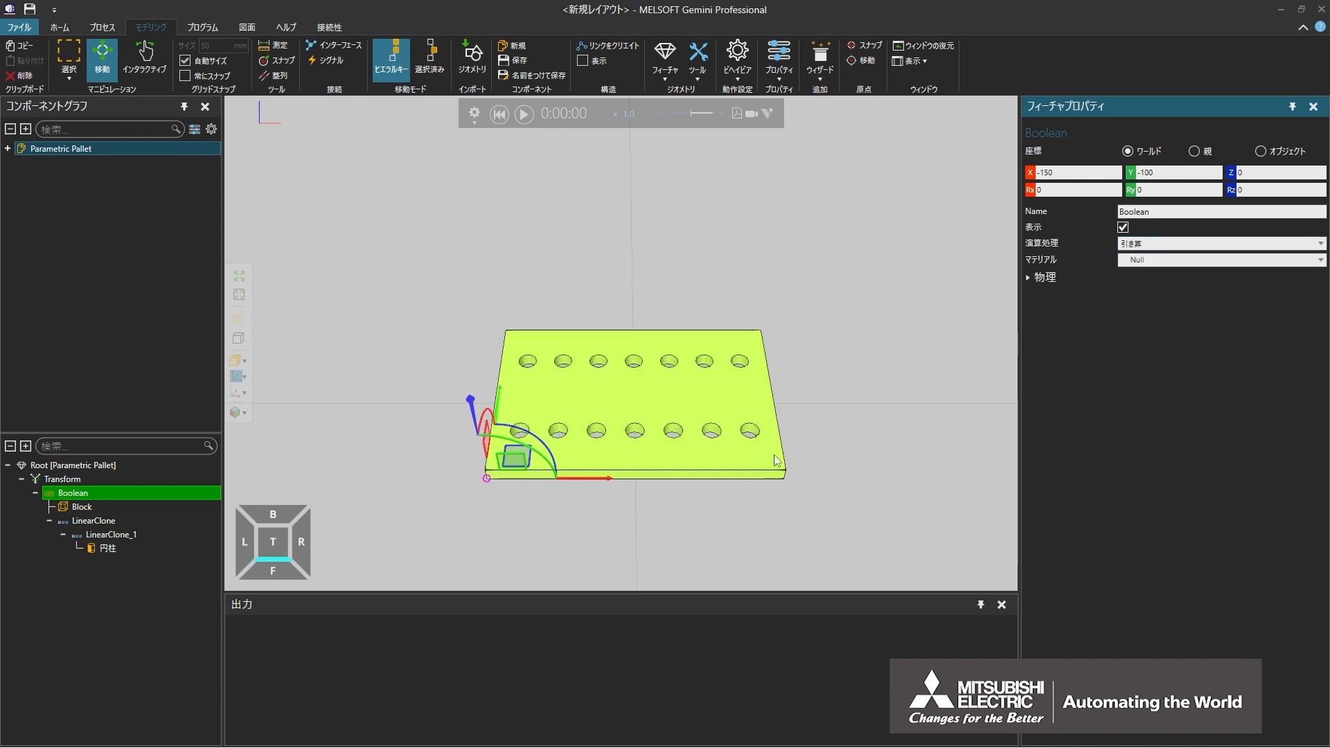
{"action": "scroll", "coordinate": [806, 501], "scroll_direction": "up", "scroll_amount": 3}
{"action": "right_click_drag", "start_coordinate": [807, 501], "coordinate": [840, 482]}
{"action": "left_click", "coordinate": [845, 511]}
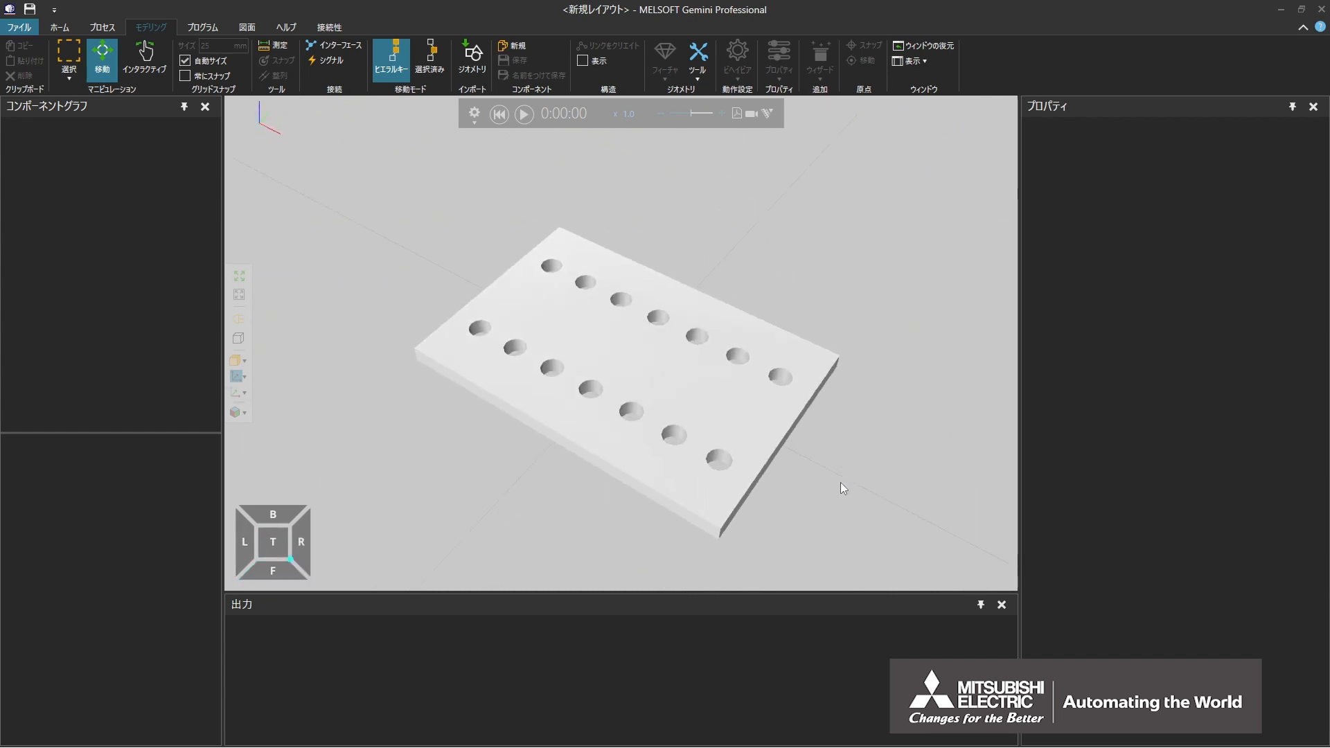